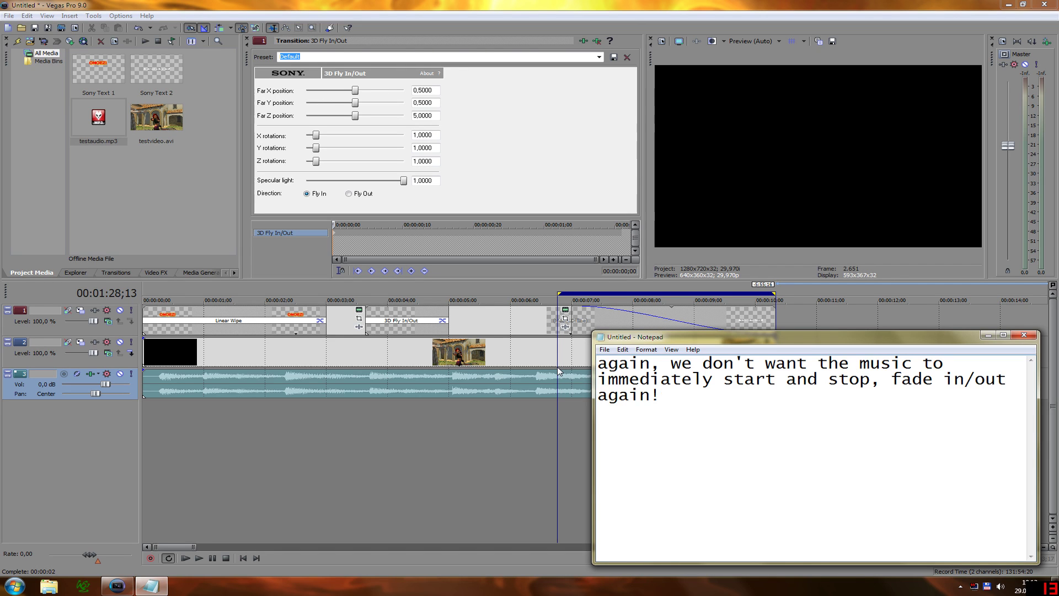
Fade the music event in over about its first 3.5 seconds and fade it out from about 6 seconds to its end
{"action": "left_click", "coordinate": [459, 414]}
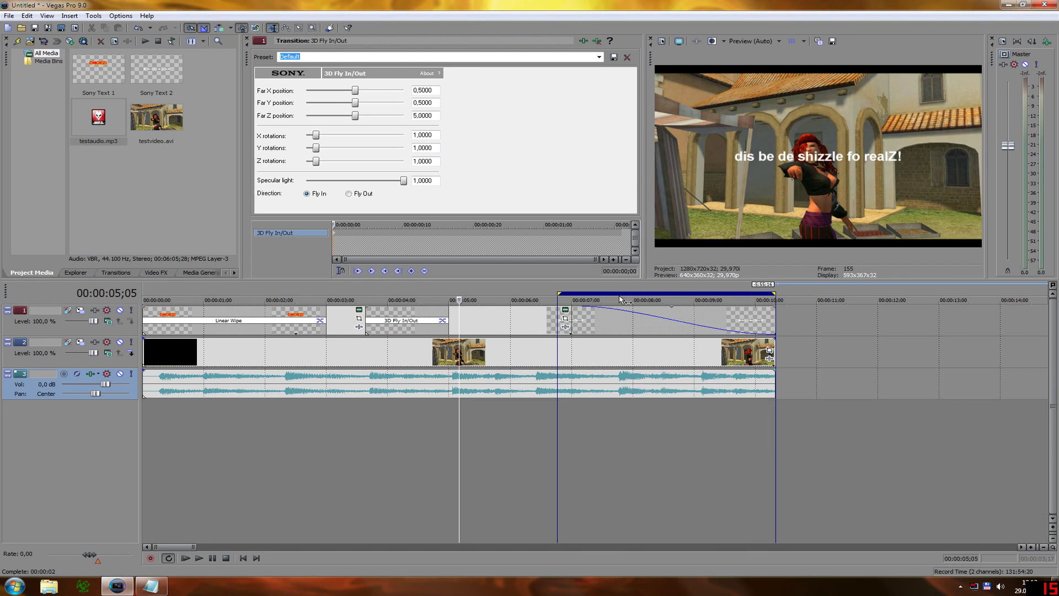
{"action": "left_click_drag", "start_coordinate": [619, 296], "coordinate": [197, 297]}
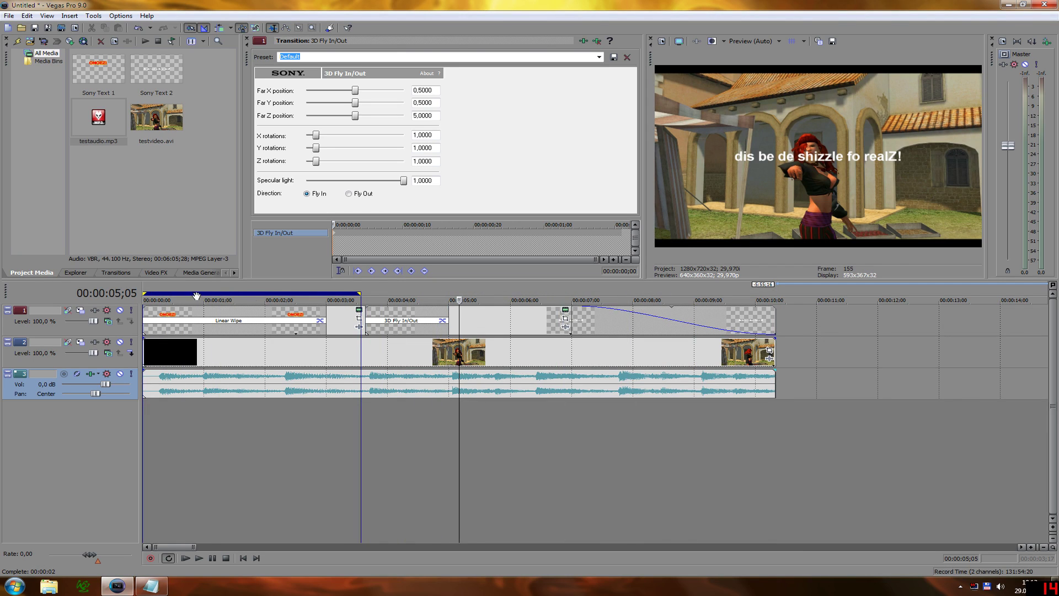
{"action": "left_click", "coordinate": [148, 380]}
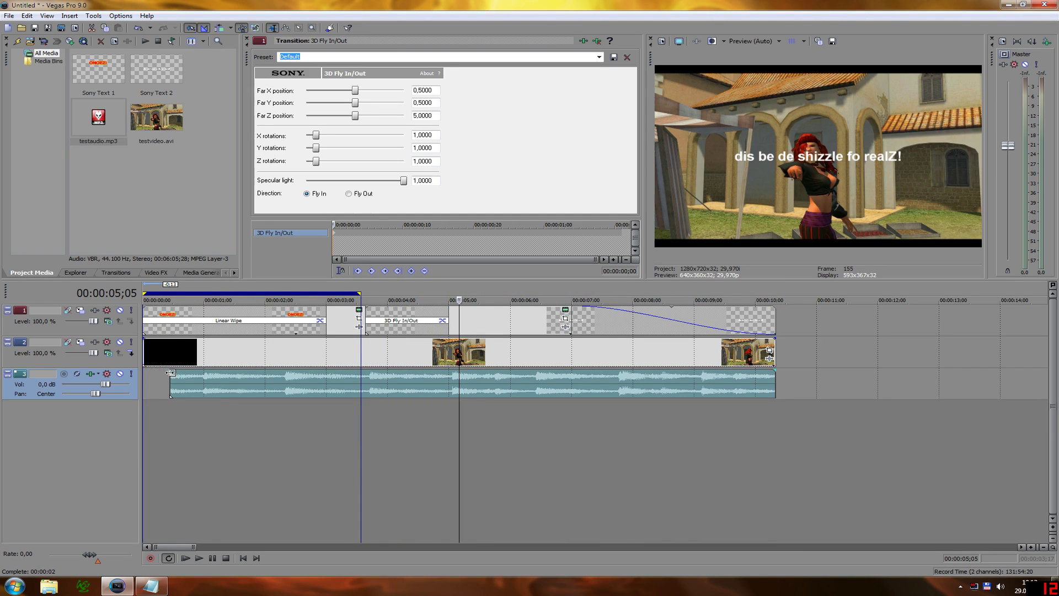
{"action": "left_click_drag", "start_coordinate": [143, 370], "coordinate": [361, 376]}
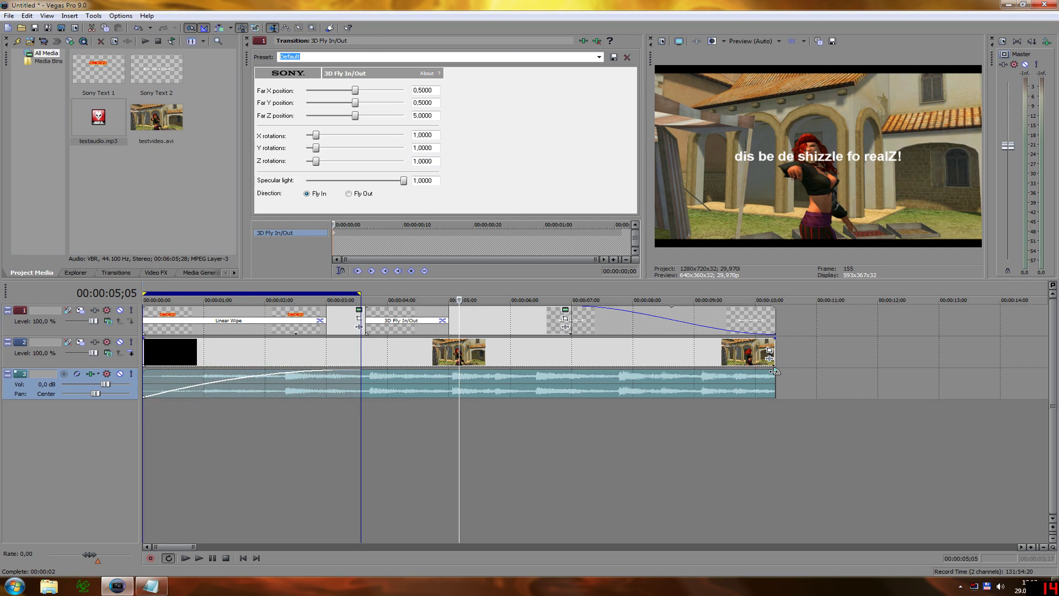
{"action": "left_click_drag", "start_coordinate": [750, 372], "coordinate": [511, 368]}
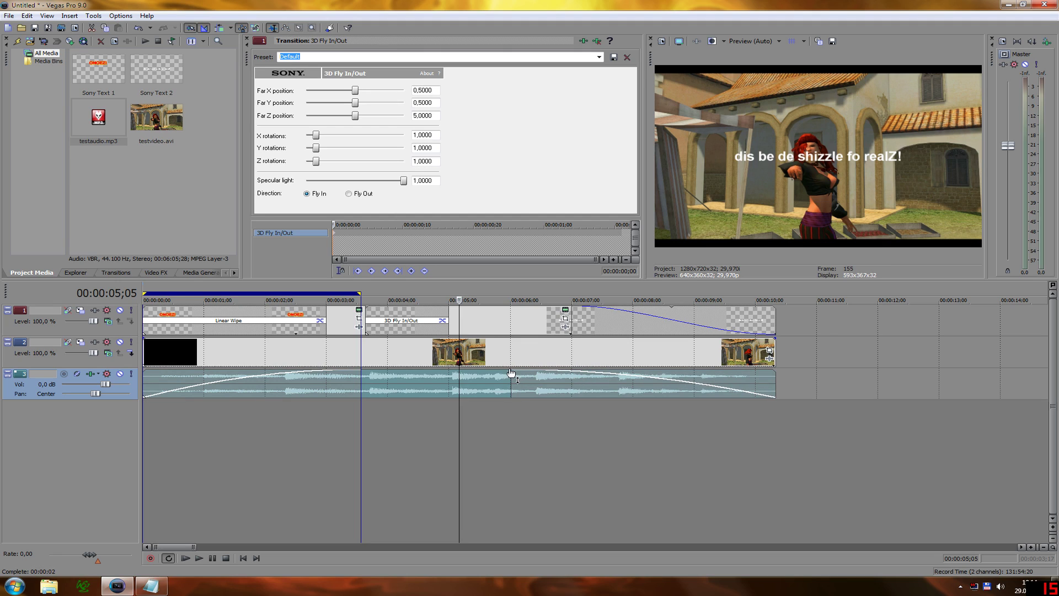
Preview the audio fades, then give the music's fade-in a slow-starting curve and its fade-out a smooth S-shaped curve
{"action": "left_click", "coordinate": [175, 383]}
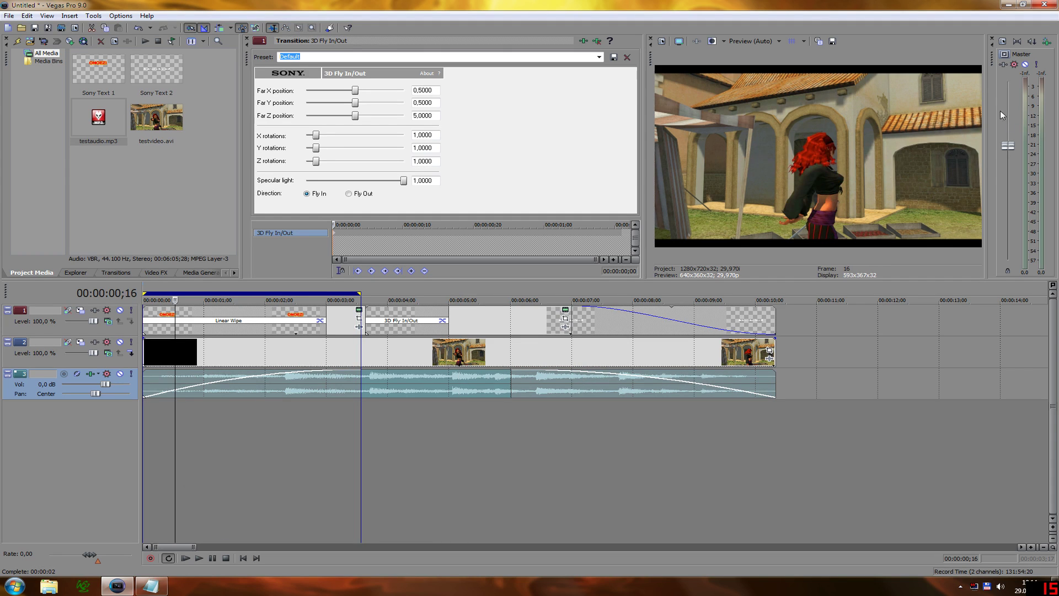
{"action": "left_click", "coordinate": [199, 558]}
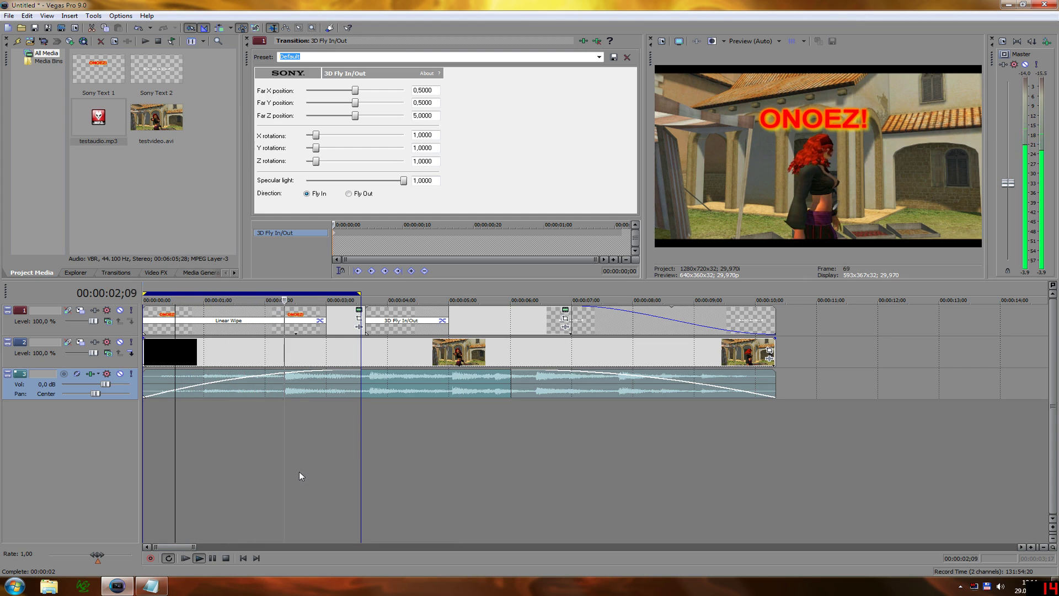
{"action": "right_click", "coordinate": [207, 381]}
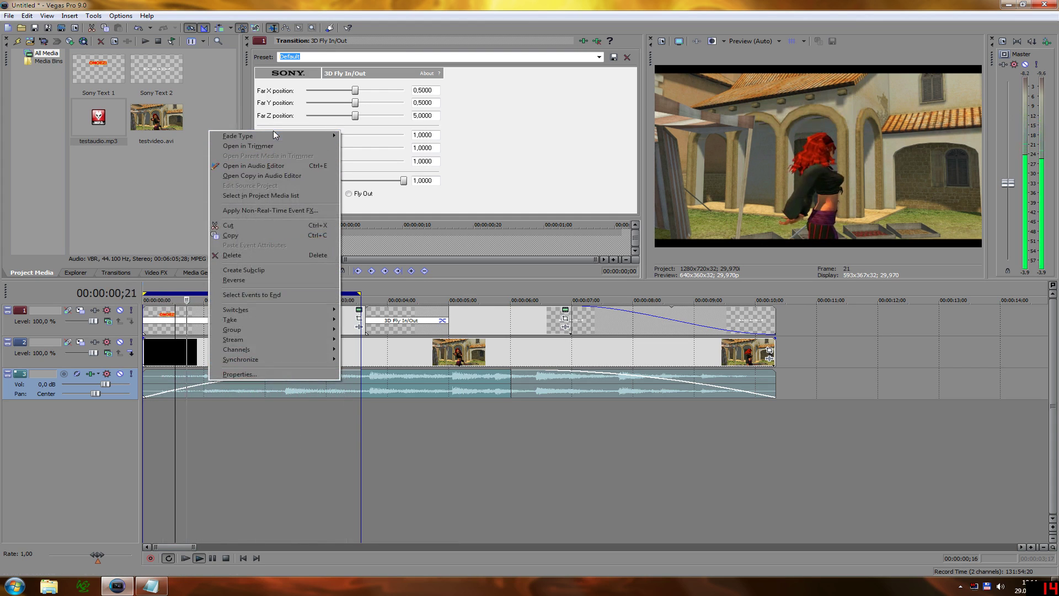
{"action": "mouse_move", "coordinate": [274, 135]}
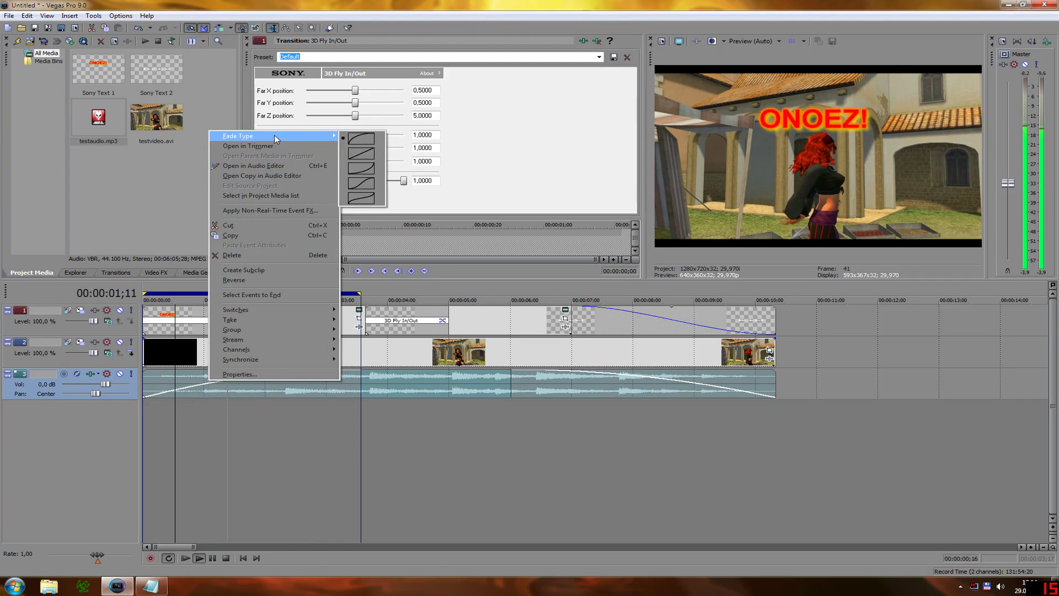
{"action": "left_click", "coordinate": [370, 174]}
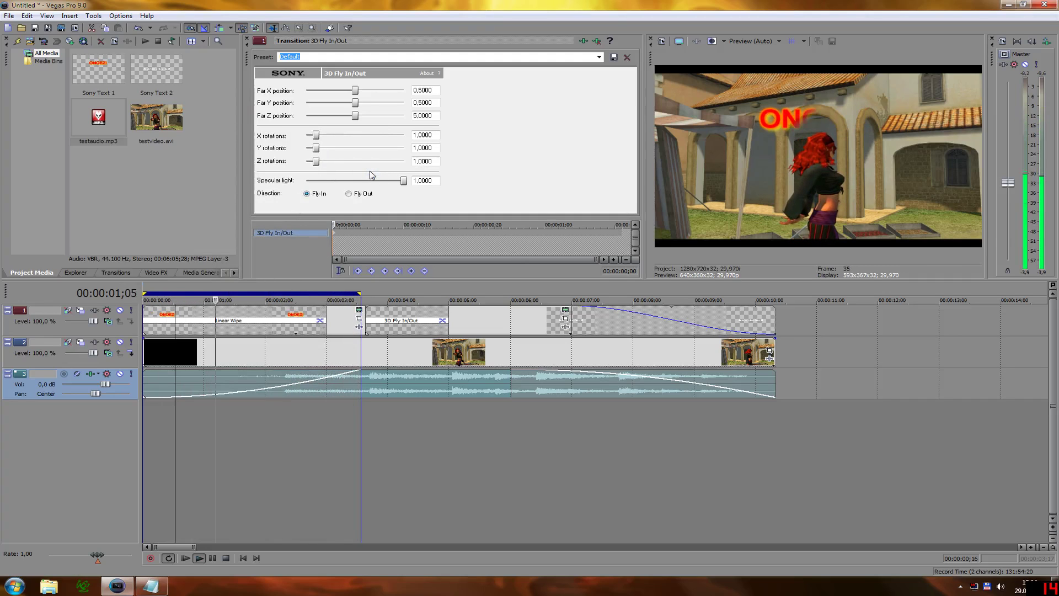
{"action": "right_click", "coordinate": [573, 385]}
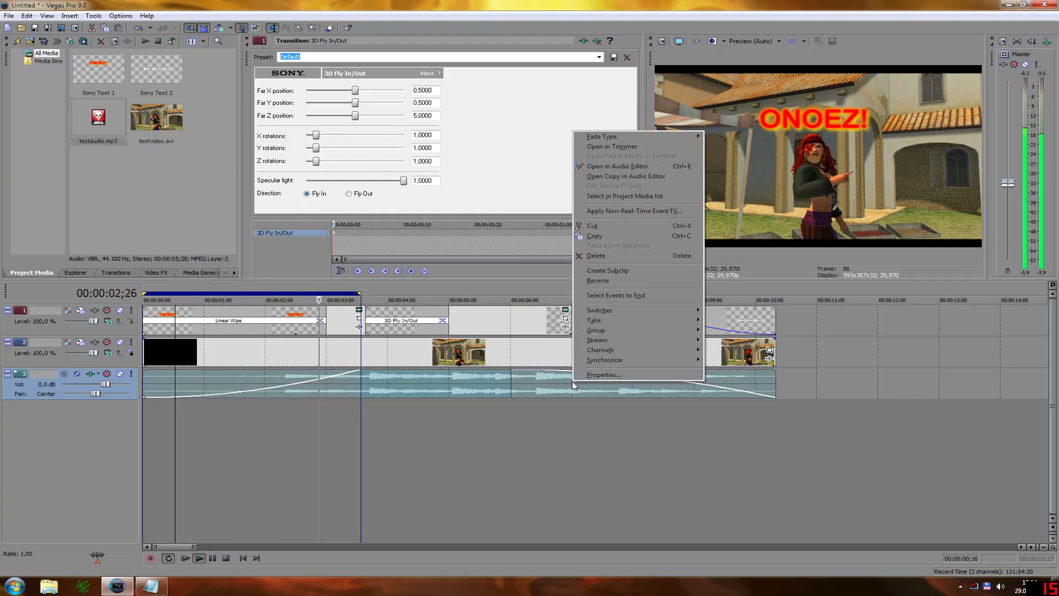
{"action": "mouse_move", "coordinate": [634, 140]}
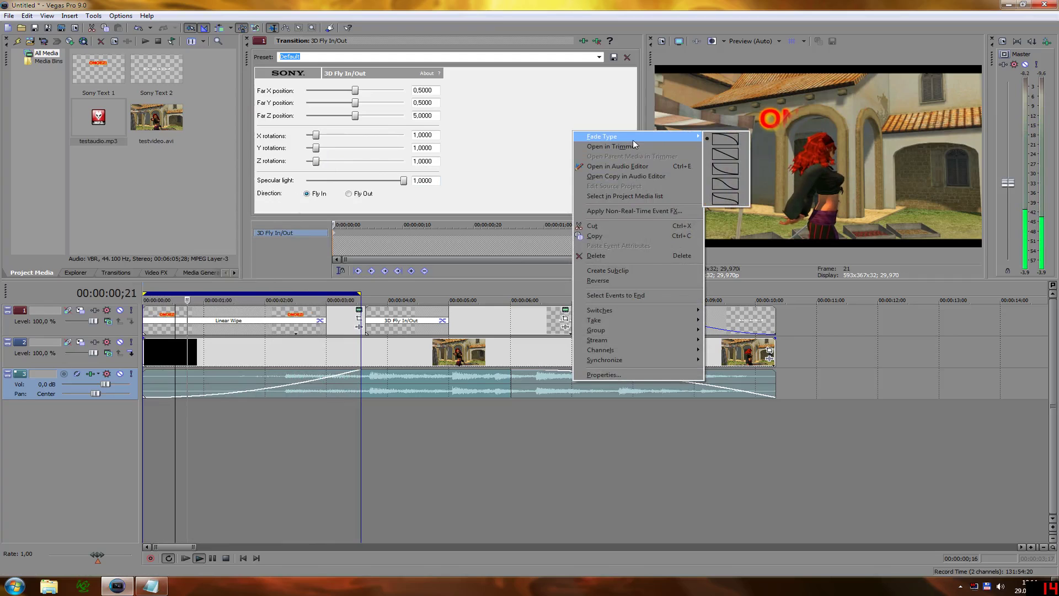
{"action": "left_click", "coordinate": [732, 183]}
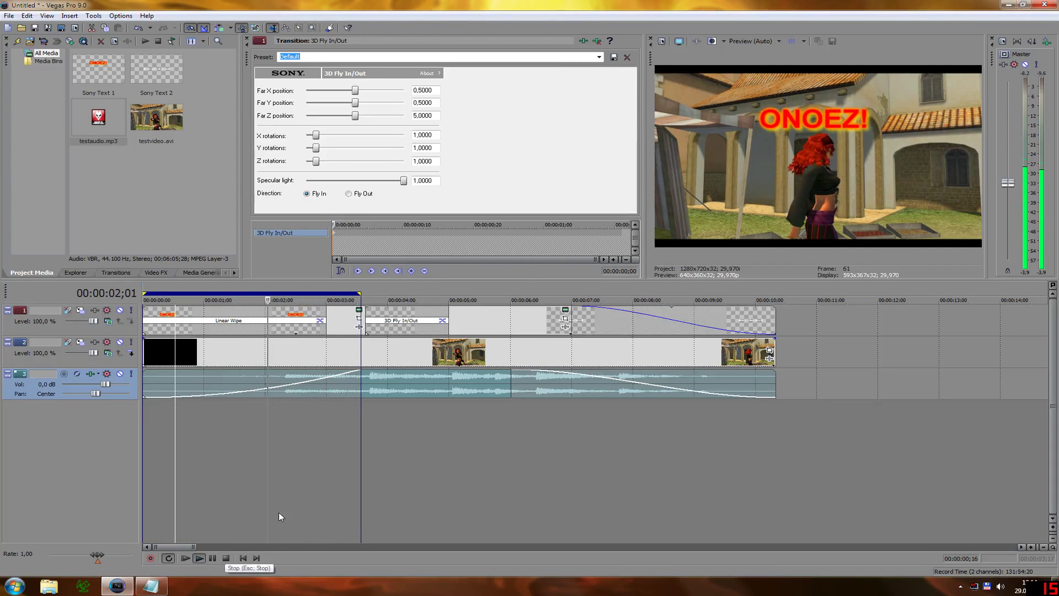
Fade the video event on track 2 out from about 6.5 seconds to its end and in over about its first 4 seconds
{"action": "left_click_drag", "start_coordinate": [369, 294], "coordinate": [776, 297]}
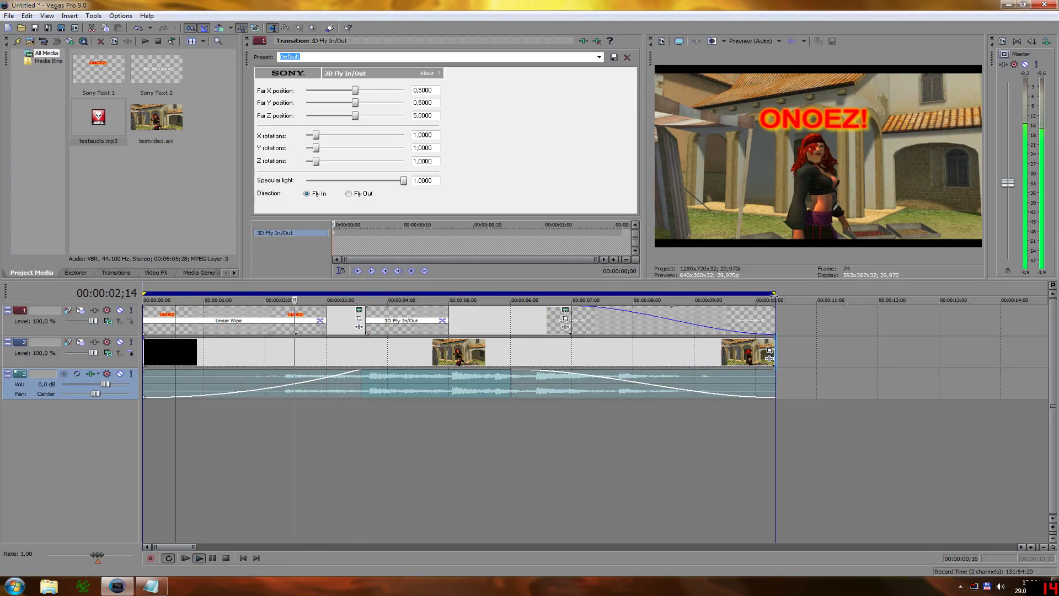
{"action": "left_click_drag", "start_coordinate": [144, 294], "coordinate": [447, 298]}
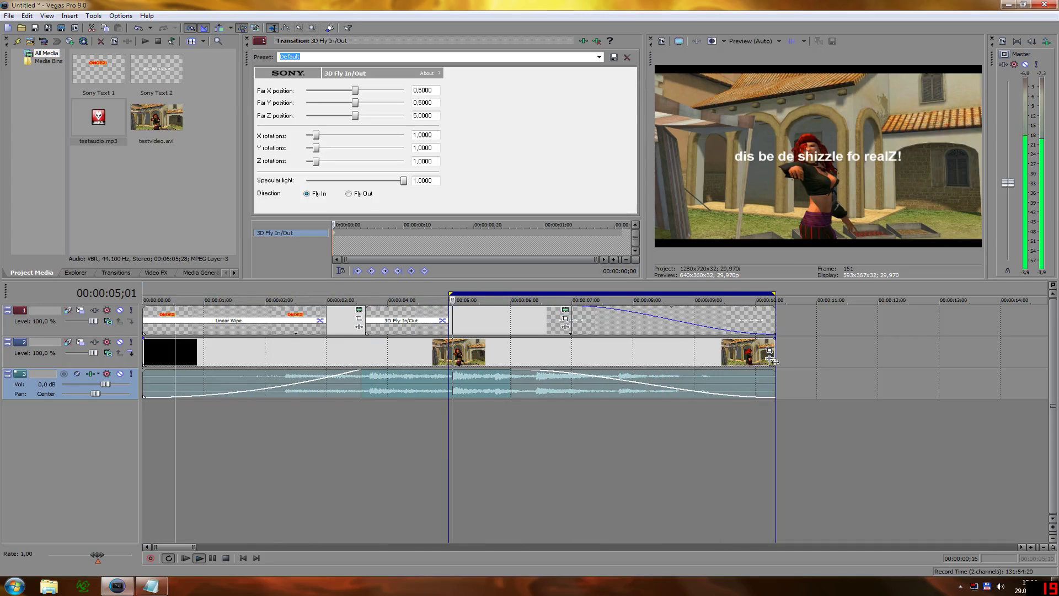
{"action": "left_click_drag", "start_coordinate": [773, 341], "coordinate": [547, 340]}
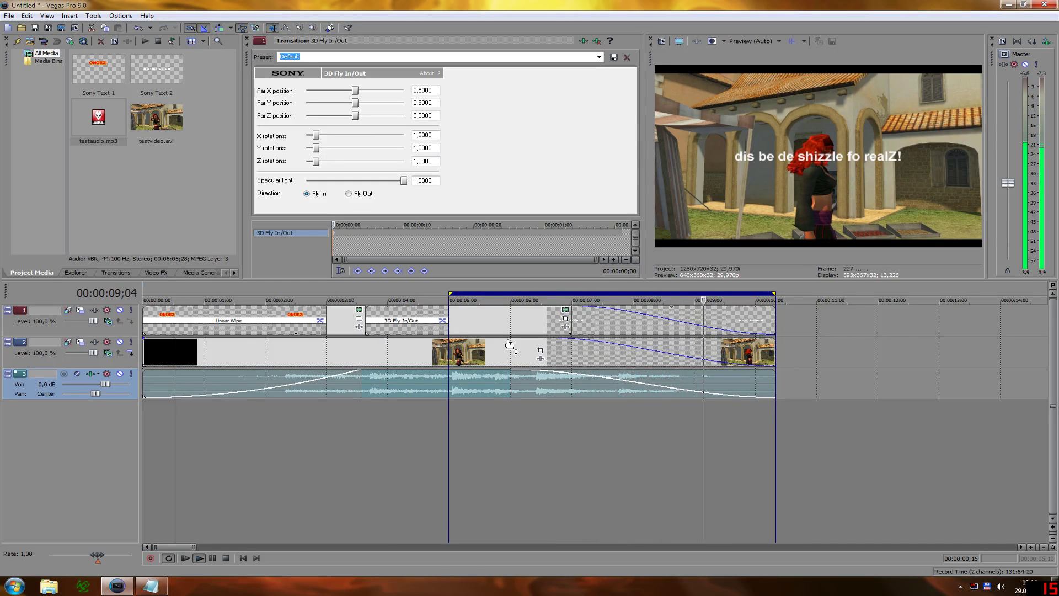
{"action": "left_click_drag", "start_coordinate": [142, 336], "coordinate": [387, 338]}
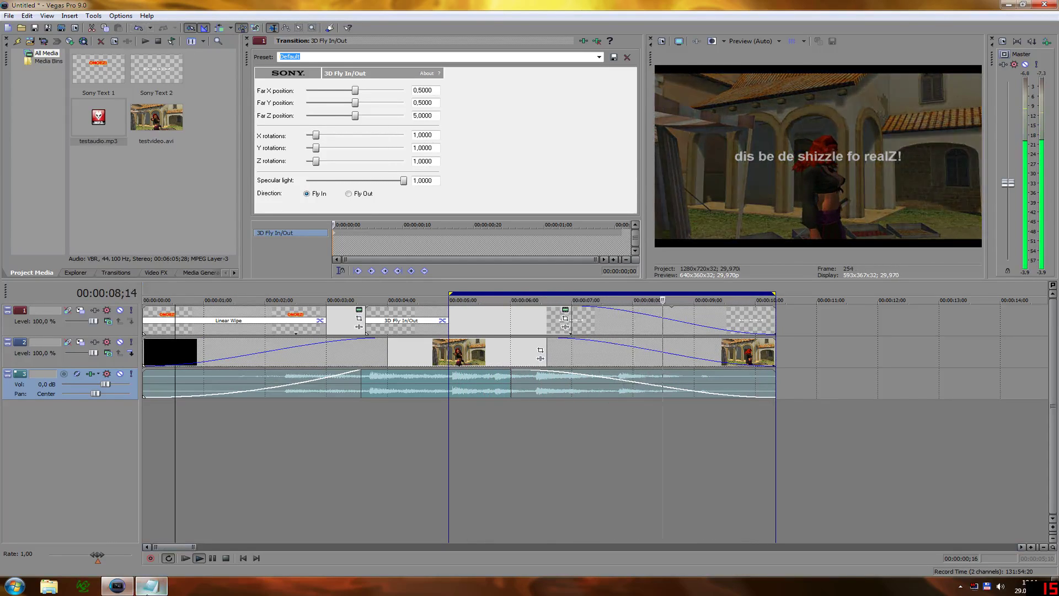
{"action": "left_click", "coordinate": [225, 559]}
Switch to Notepad, replace the note with a line about doing some simple "old movie" video effects, and clear it again
{"action": "key", "text": "alt+Tab"}
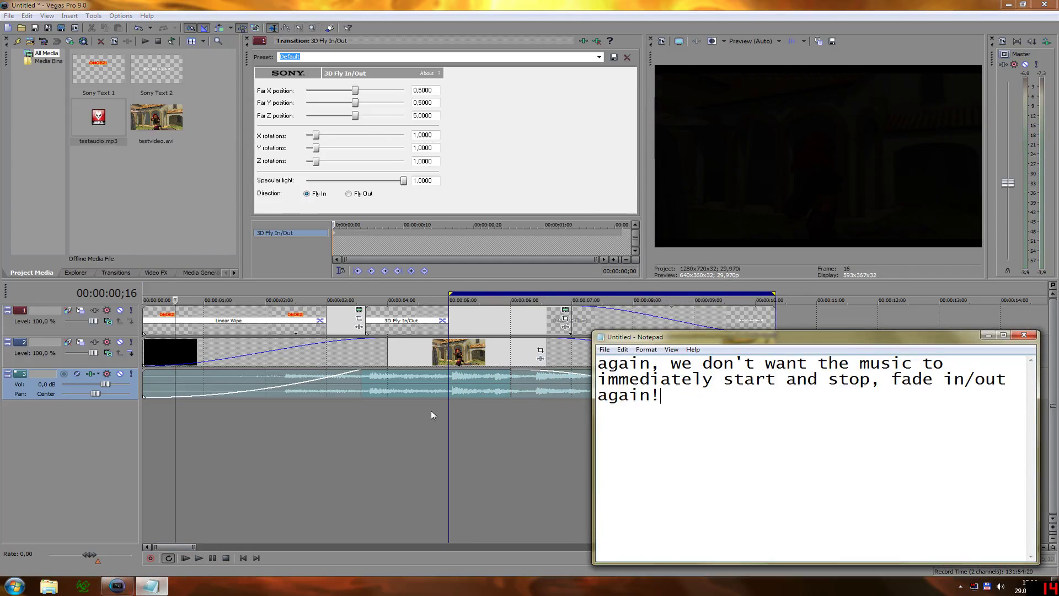
{"action": "key", "text": "ctrl+shift+End"}
{"action": "type", "text": "no"}
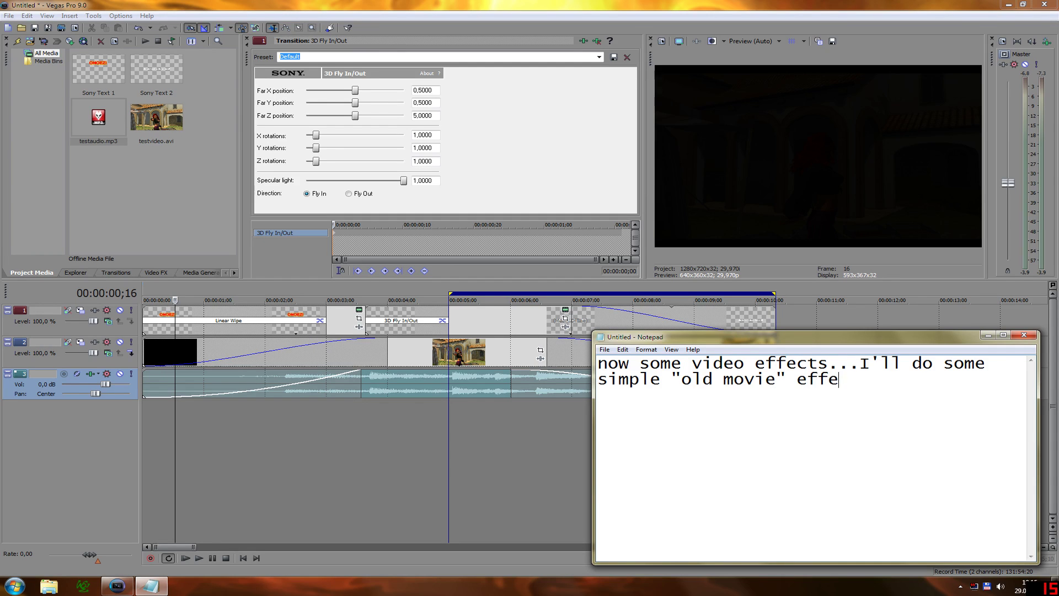
{"action": "key", "text": "ctrl+a"}
{"action": "key", "text": "BackSpace"}
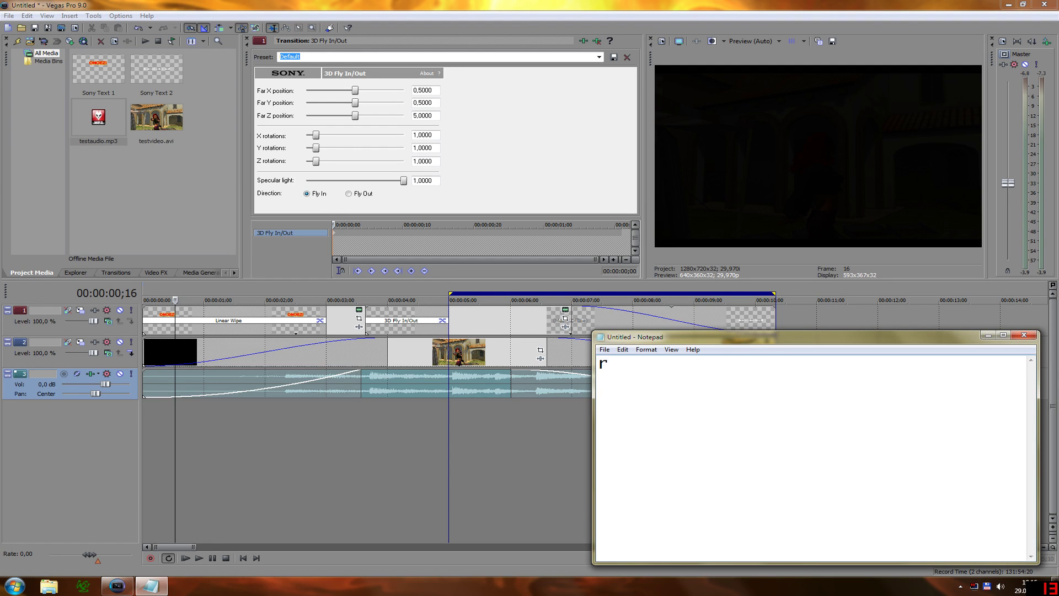
Return to Vegas Pro and add Film Effects as a Media FX to the testvideo.avi event on track 2
{"action": "left_click", "coordinate": [398, 351]}
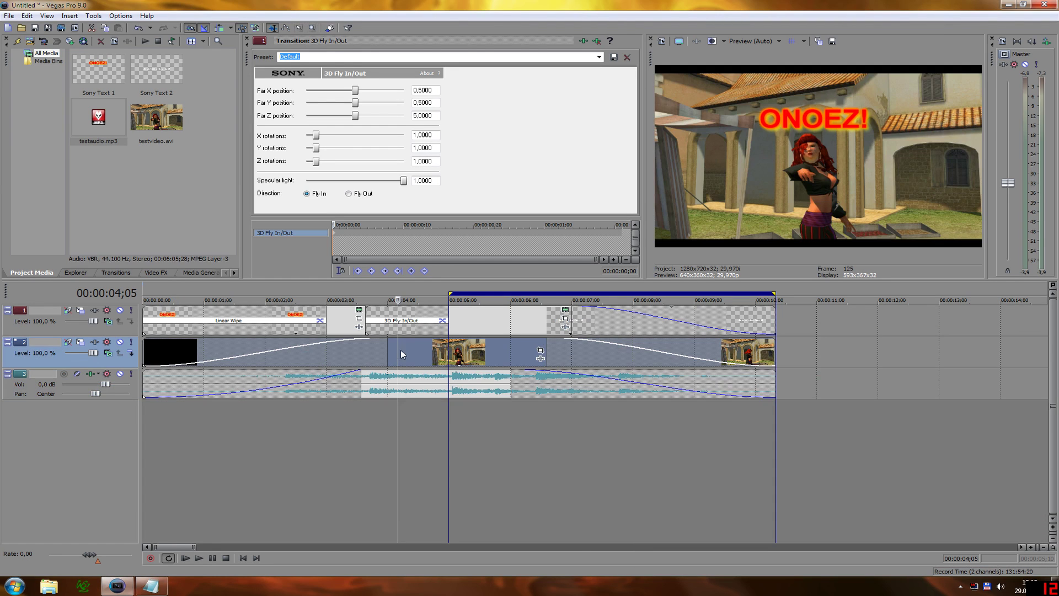
{"action": "right_click", "coordinate": [405, 349]}
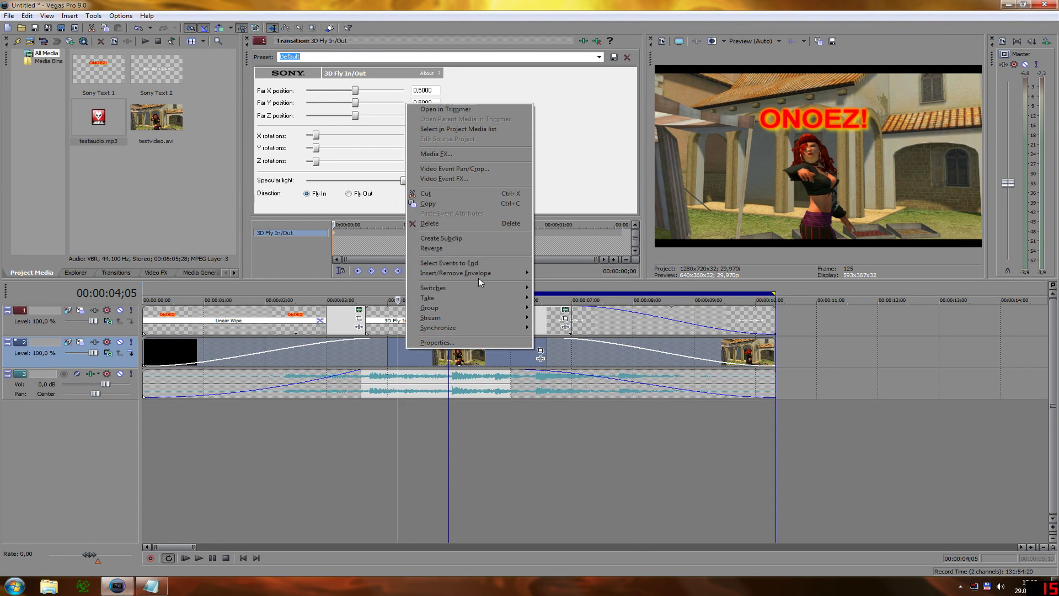
{"action": "left_click", "coordinate": [440, 154]}
{"action": "left_click", "coordinate": [303, 345]}
{"action": "left_click", "coordinate": [856, 135]}
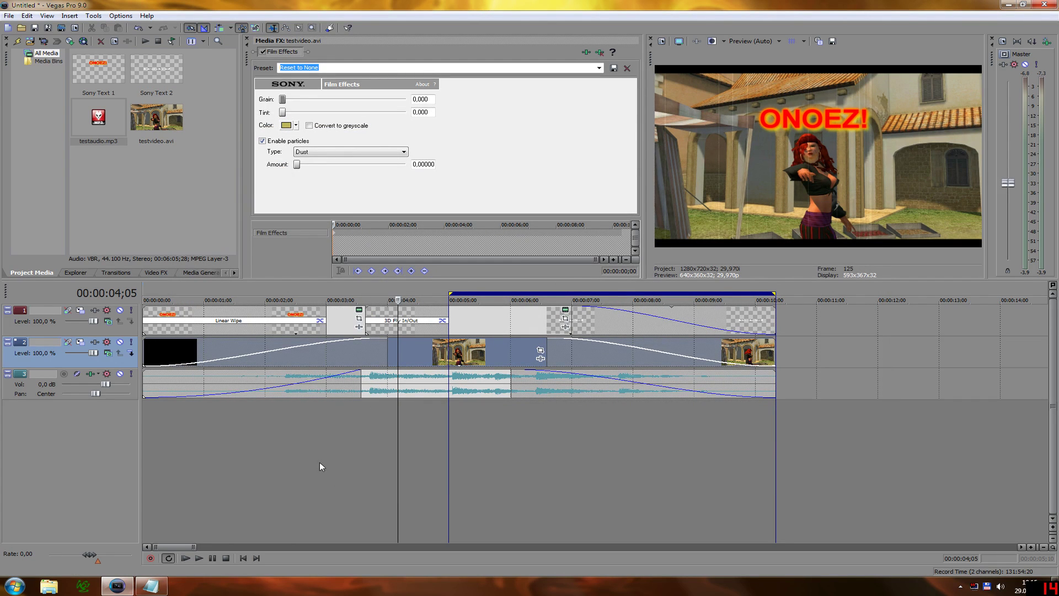
Play the project in a loop and move the loop region back to the start of the timeline
{"action": "left_click_drag", "start_coordinate": [486, 297], "coordinate": [305, 295]}
{"action": "left_click", "coordinate": [198, 558]}
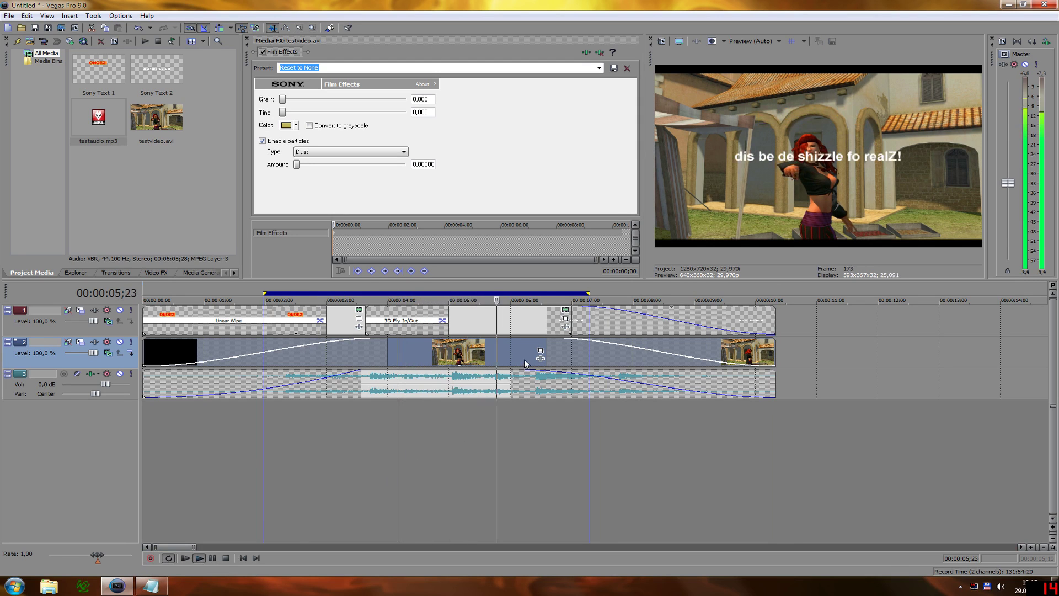
{"action": "left_click_drag", "start_coordinate": [465, 298], "coordinate": [359, 297]}
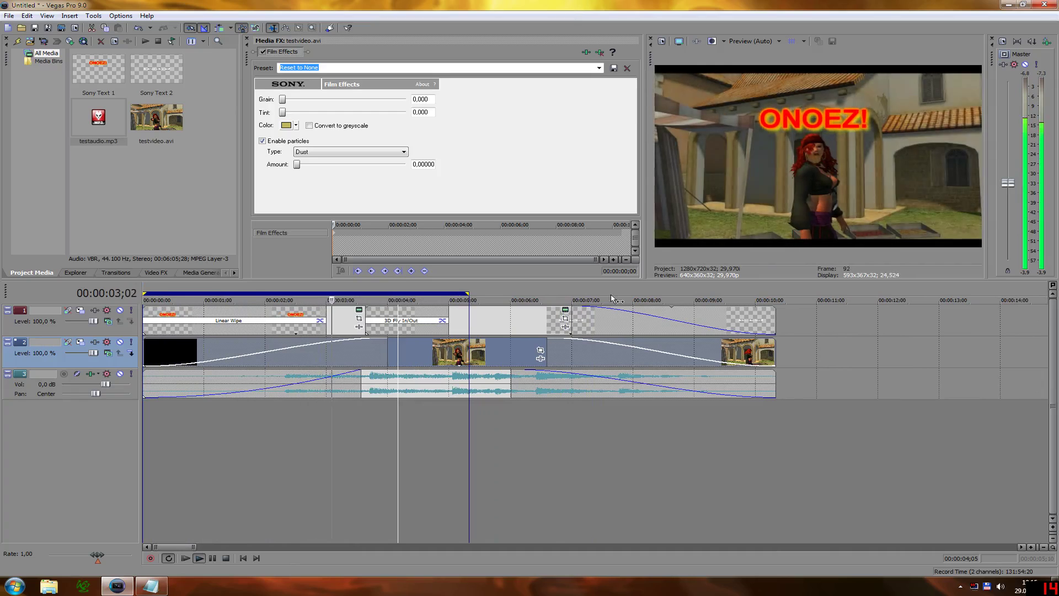
Set the film effect's color to orange and convert the video to greyscale
{"action": "left_click", "coordinate": [287, 126]}
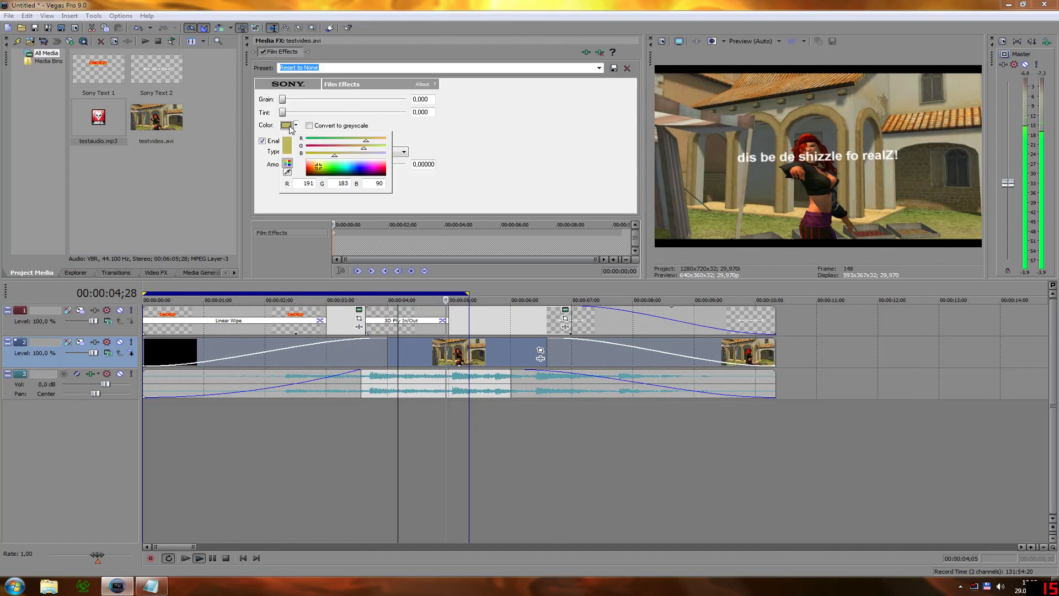
{"action": "left_click_drag", "start_coordinate": [313, 172], "coordinate": [312, 167]}
{"action": "left_click", "coordinate": [309, 126]}
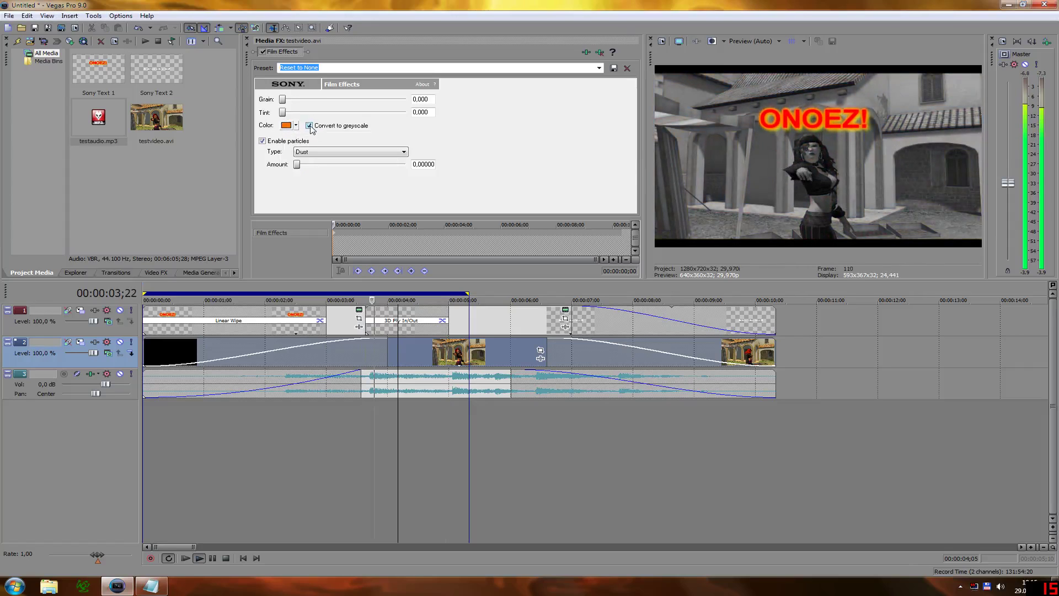
Raise the film effect's tint to 0.469 while looping from about 2.3 to 7.5 seconds, and lower the master volume
{"action": "left_click_drag", "start_coordinate": [282, 113], "coordinate": [326, 120]}
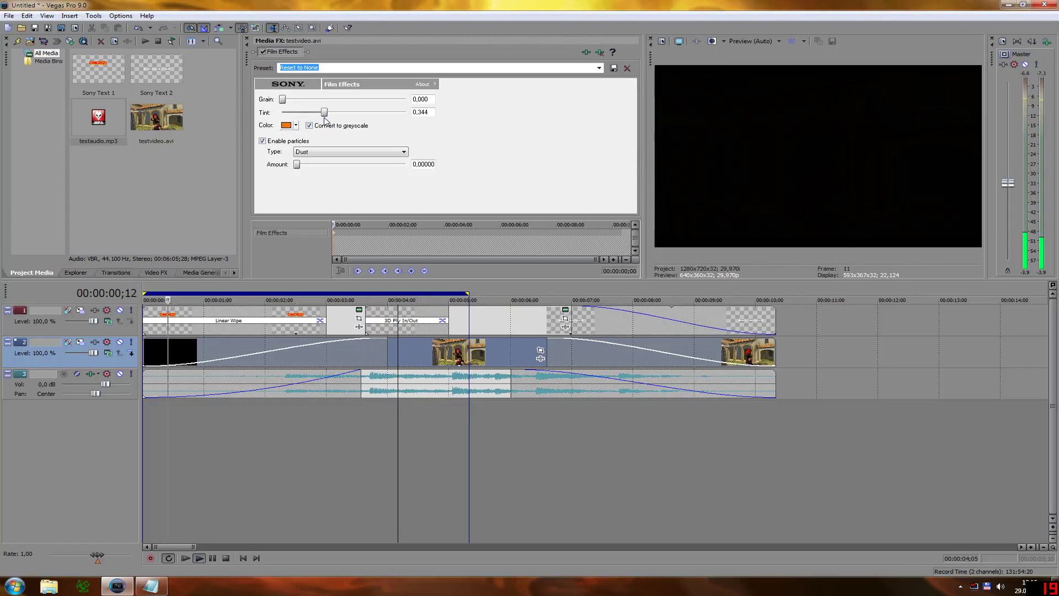
{"action": "left_click_drag", "start_coordinate": [325, 119], "coordinate": [331, 114]}
{"action": "left_click_drag", "start_coordinate": [362, 294], "coordinate": [468, 296]}
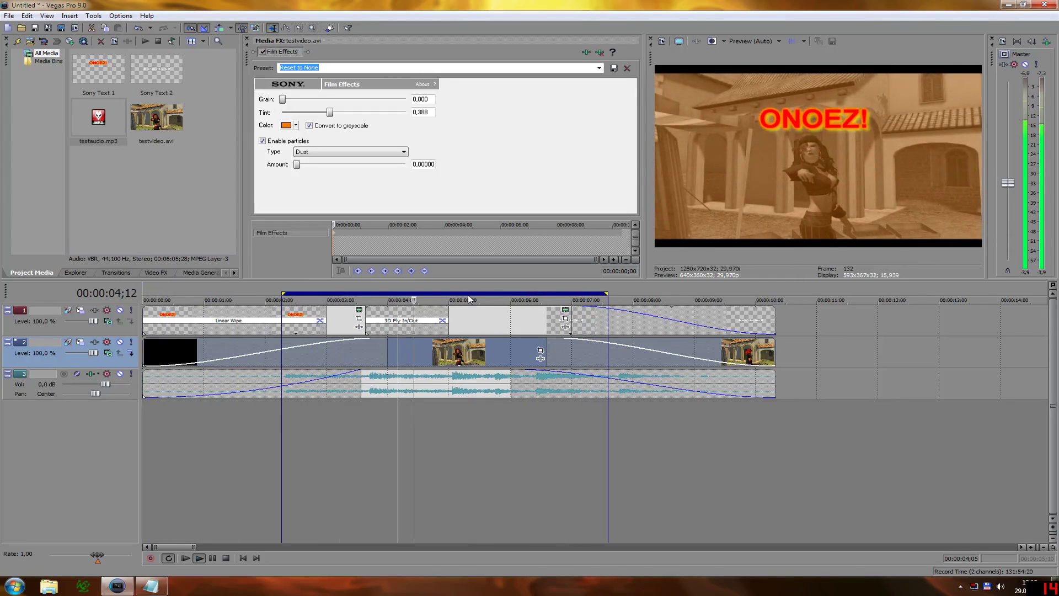
{"action": "left_click_drag", "start_coordinate": [330, 112], "coordinate": [340, 112]}
{"action": "left_click_drag", "start_coordinate": [1008, 183], "coordinate": [1005, 206]}
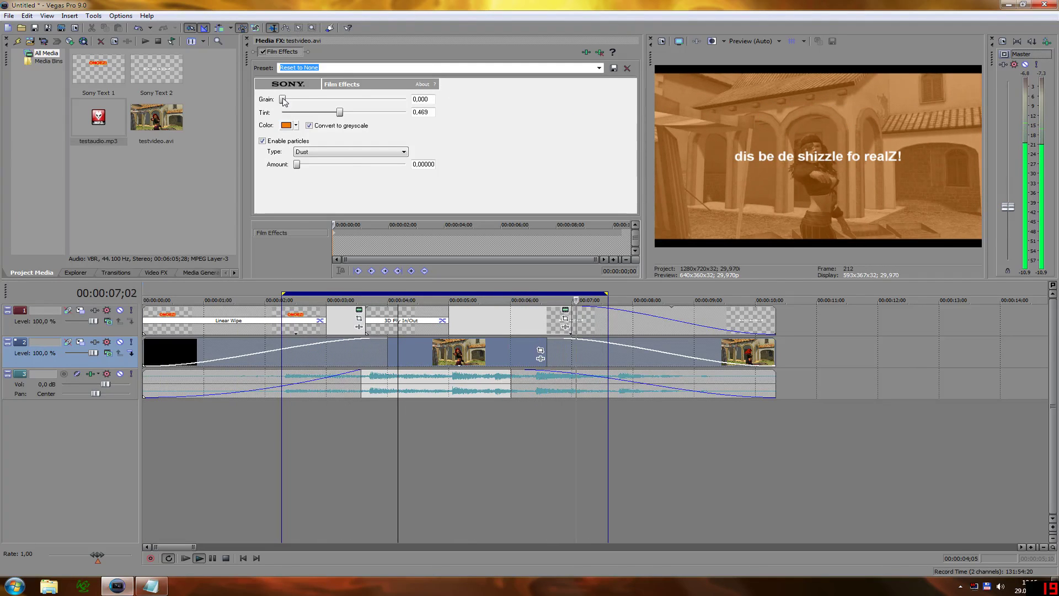
Set the film grain to 0.304 and add Scratches particles with an amount of 21.2791
{"action": "left_click_drag", "start_coordinate": [282, 100], "coordinate": [321, 106]}
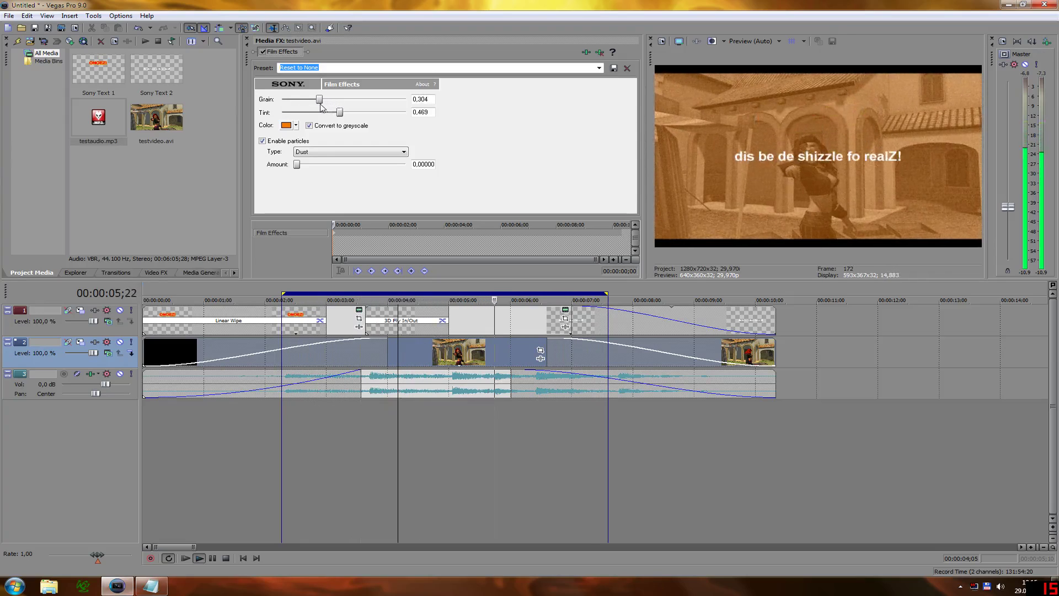
{"action": "left_click", "coordinate": [303, 152]}
{"action": "left_click", "coordinate": [308, 187]}
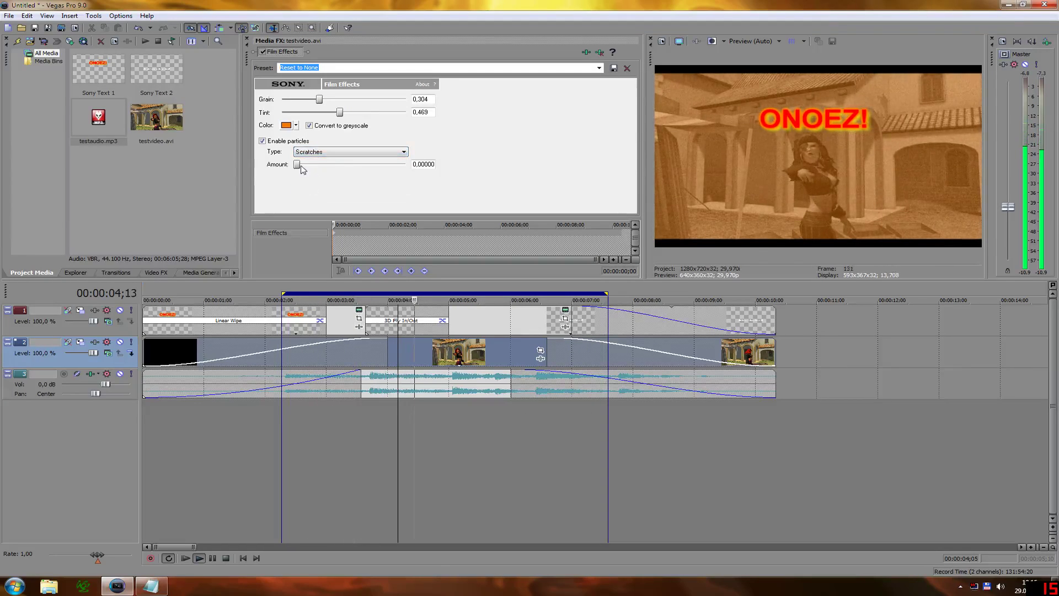
{"action": "left_click_drag", "start_coordinate": [321, 166], "coordinate": [371, 168]}
Choose the Jitter particle type and set its amount to 8.60902
{"action": "left_click", "coordinate": [324, 154]}
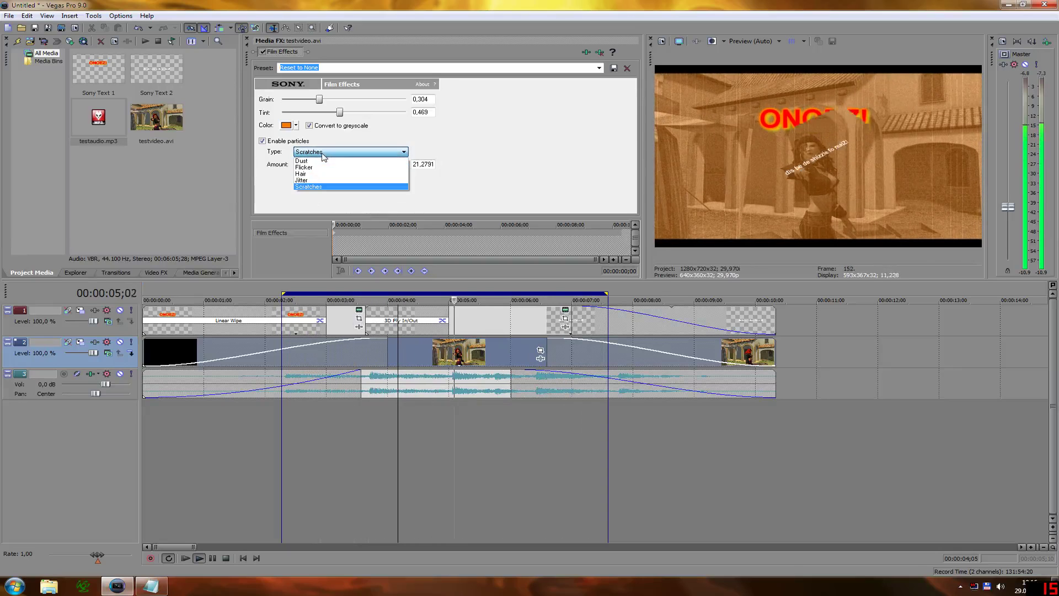
{"action": "left_click", "coordinate": [301, 180]}
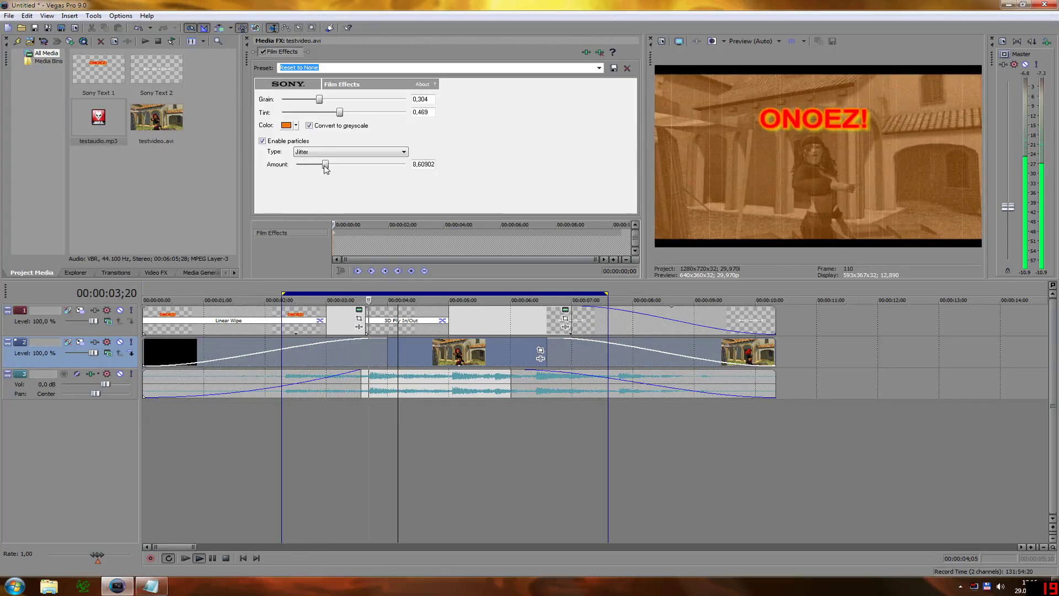
Set the Flicker particle amount to 7.47179, and choose the Hair particle type with an amount of 23.5530
{"action": "left_click", "coordinate": [342, 153]}
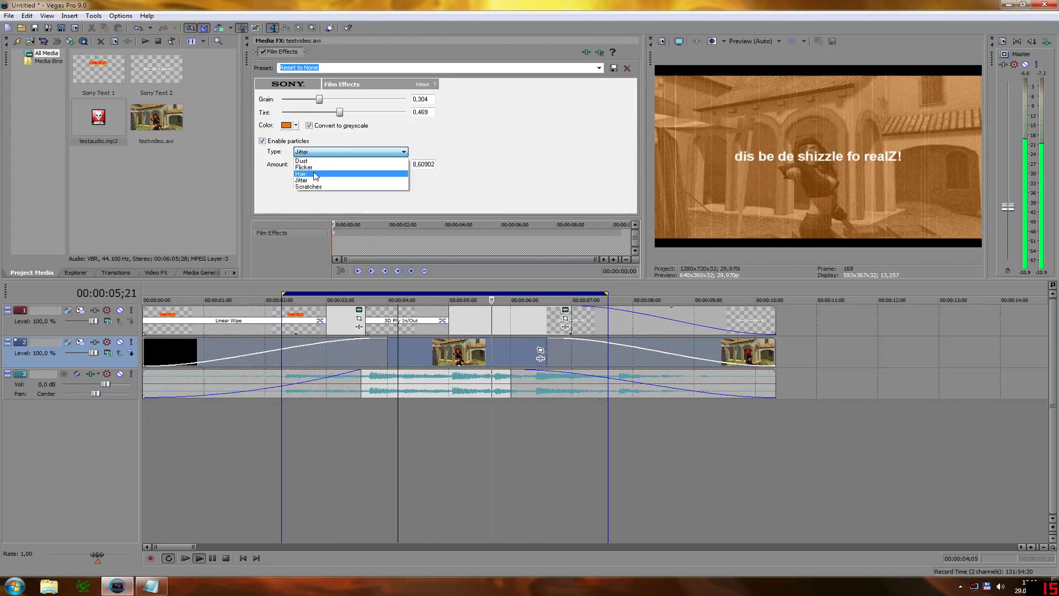
{"action": "left_click", "coordinate": [301, 166]}
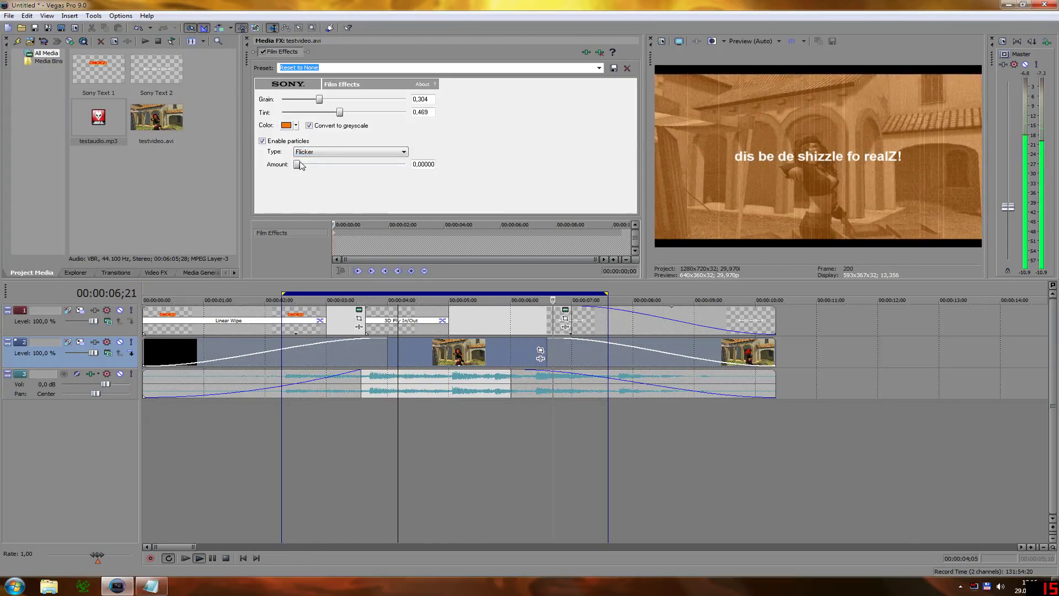
{"action": "left_click", "coordinate": [349, 154]}
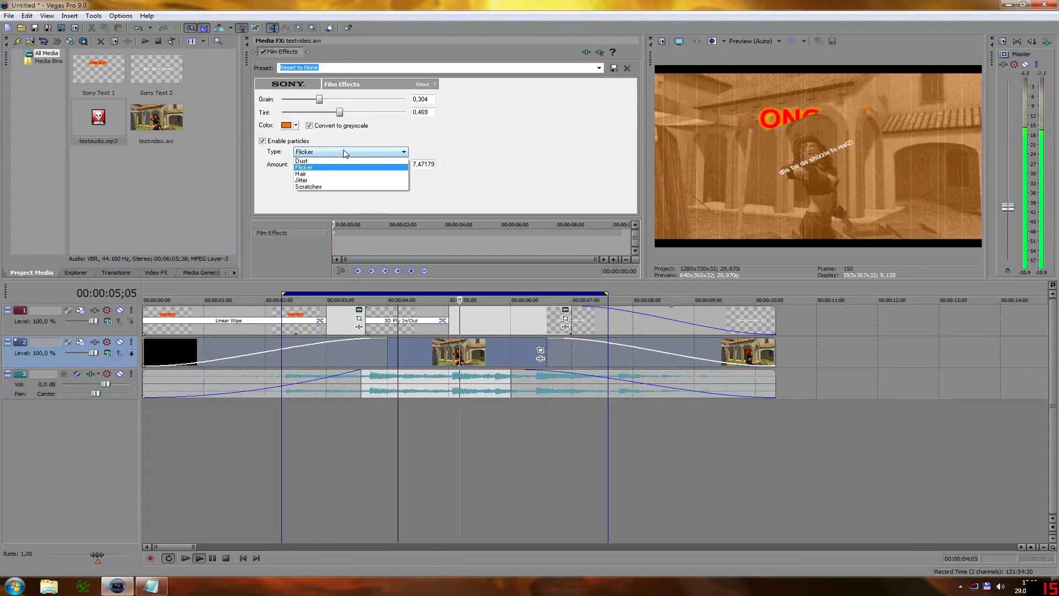
{"action": "left_click", "coordinate": [329, 162]}
{"action": "left_click", "coordinate": [310, 155]}
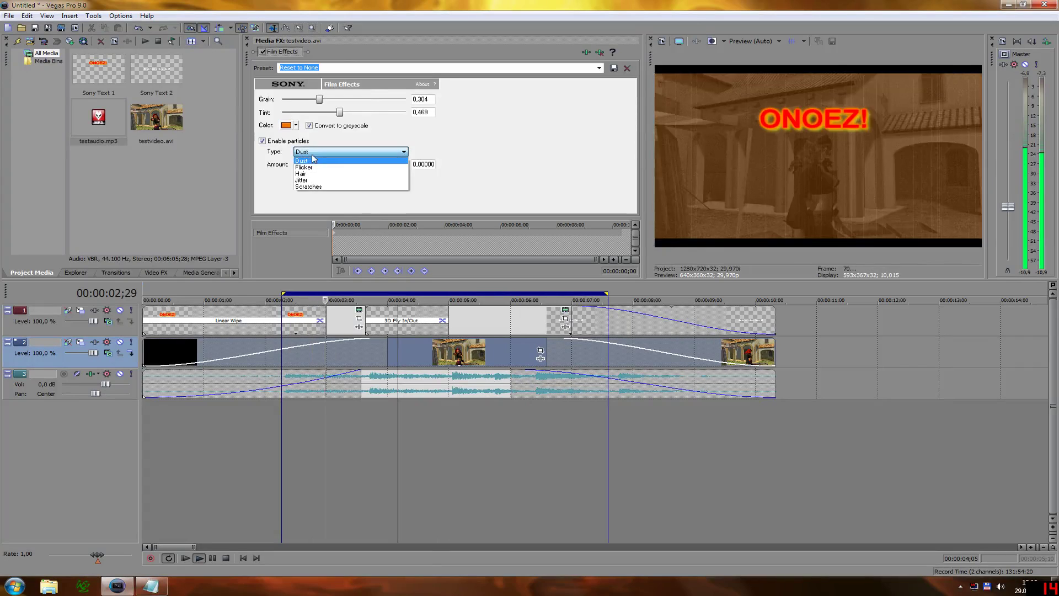
{"action": "left_click", "coordinate": [310, 172]}
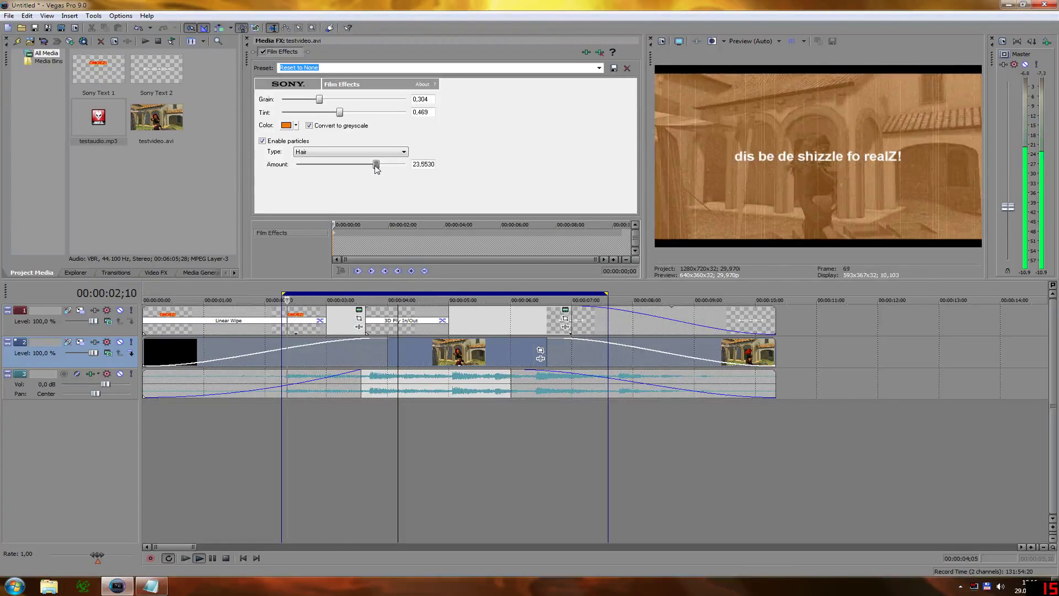
Switch to Notepad, write "simple ain't it?" and replace it with "that's is!"
{"action": "left_click", "coordinate": [151, 586]}
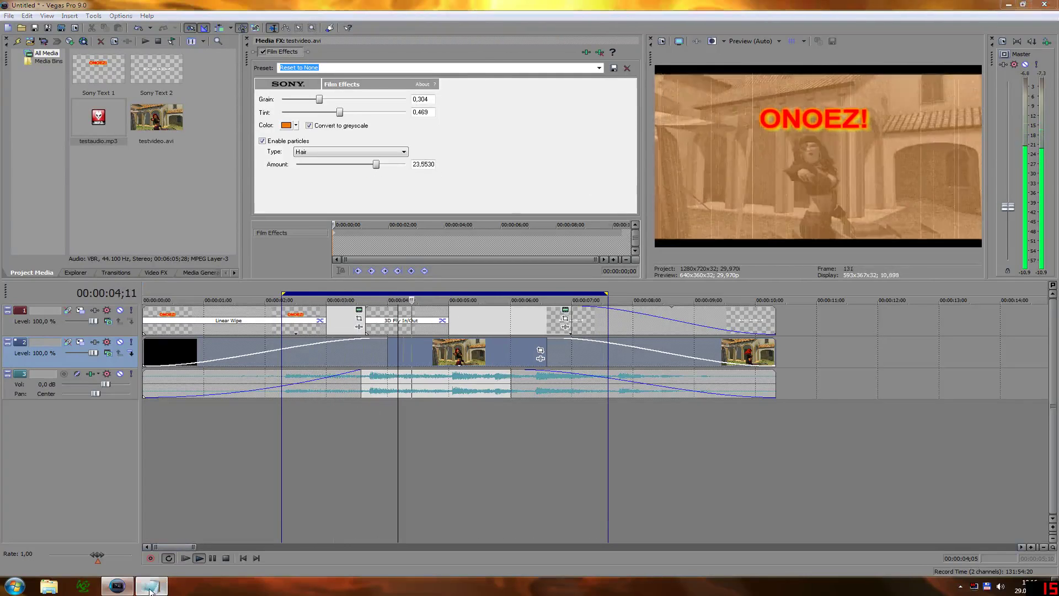
{"action": "type", "text": "simple "}
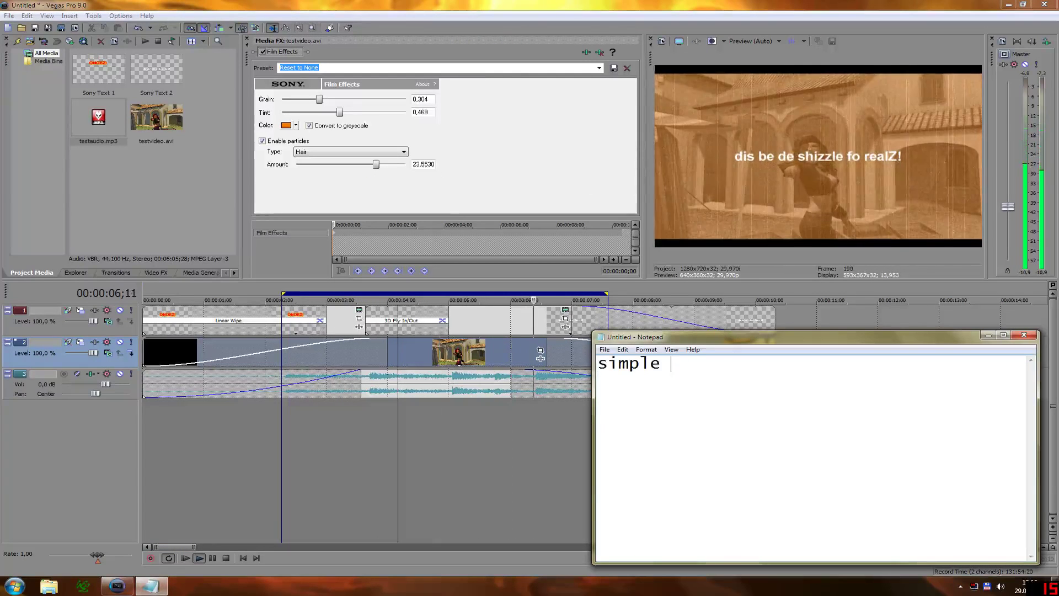
{"action": "type", "text": "ain't it?"}
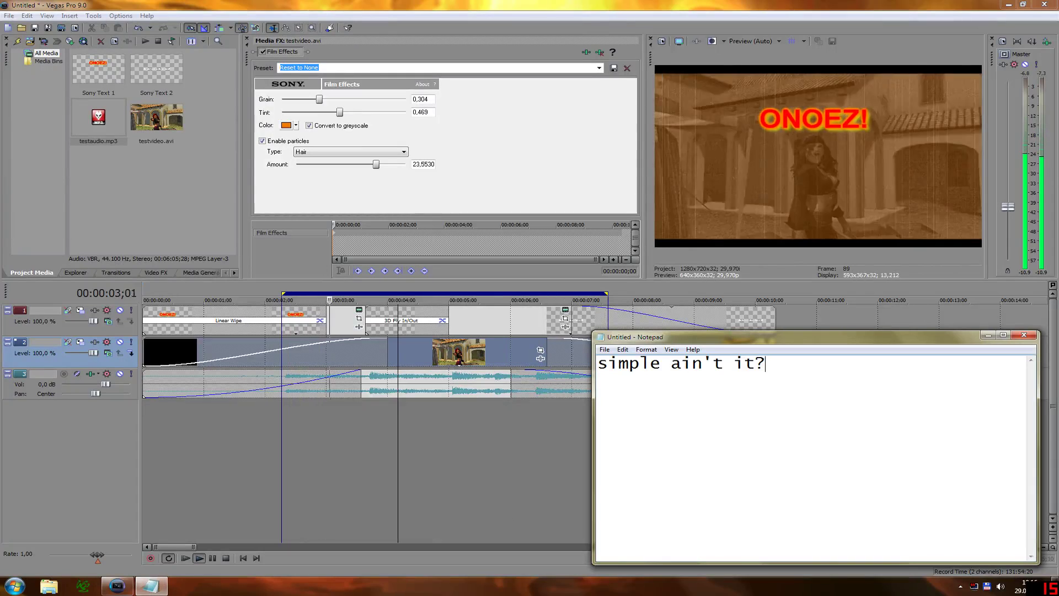
{"action": "key", "text": "ctrl+a"}
{"action": "type", "text": "that's is!"}
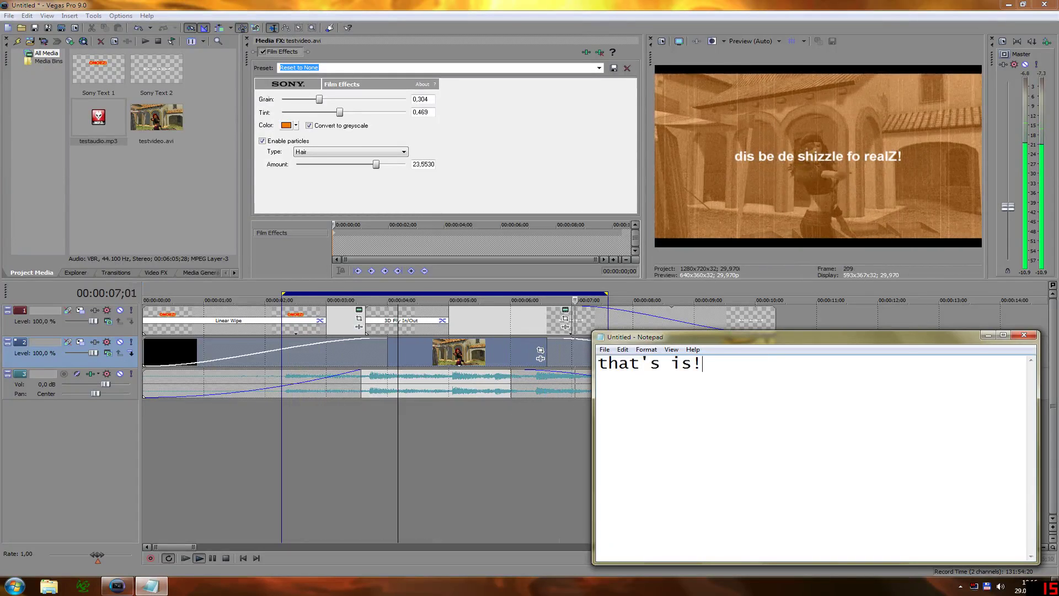
Switch back to Vegas Pro, extend the loop region from 0 to about 10.3 seconds to cover the whole clip, and stop playback
{"action": "mouse_move", "coordinate": [390, 298]}
{"action": "left_mouse_down"}
{"action": "mouse_move", "coordinate": [332, 298]}
{"action": "mouse_move", "coordinate": [390, 298]}
{"action": "left_mouse_up"}
{"action": "left_click_drag", "start_coordinate": [282, 293], "coordinate": [144, 294]}
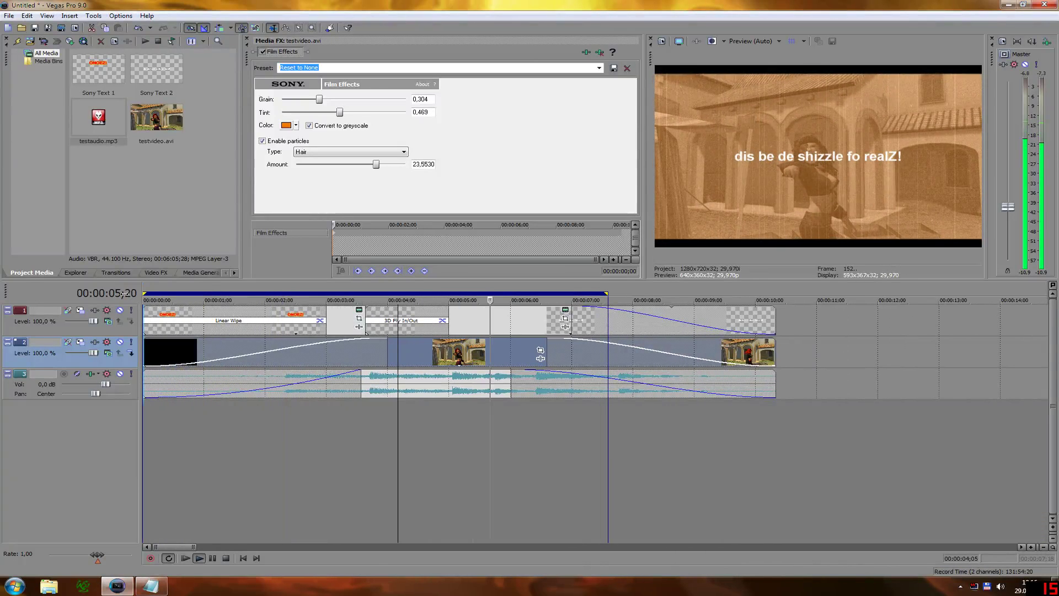
{"action": "left_click_drag", "start_coordinate": [605, 294], "coordinate": [773, 292]}
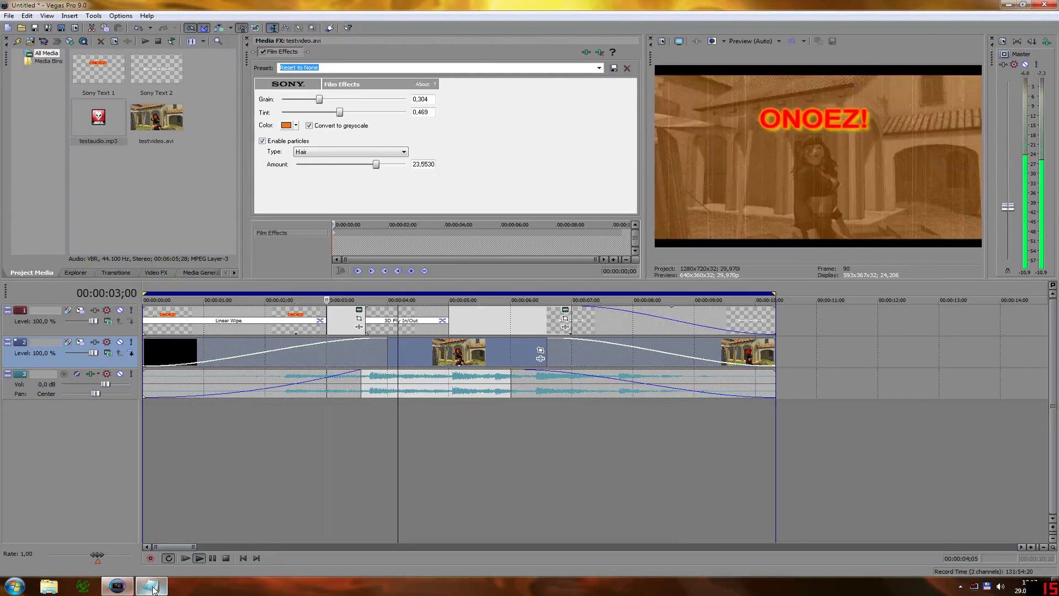
{"action": "mouse_move", "coordinate": [155, 590]}
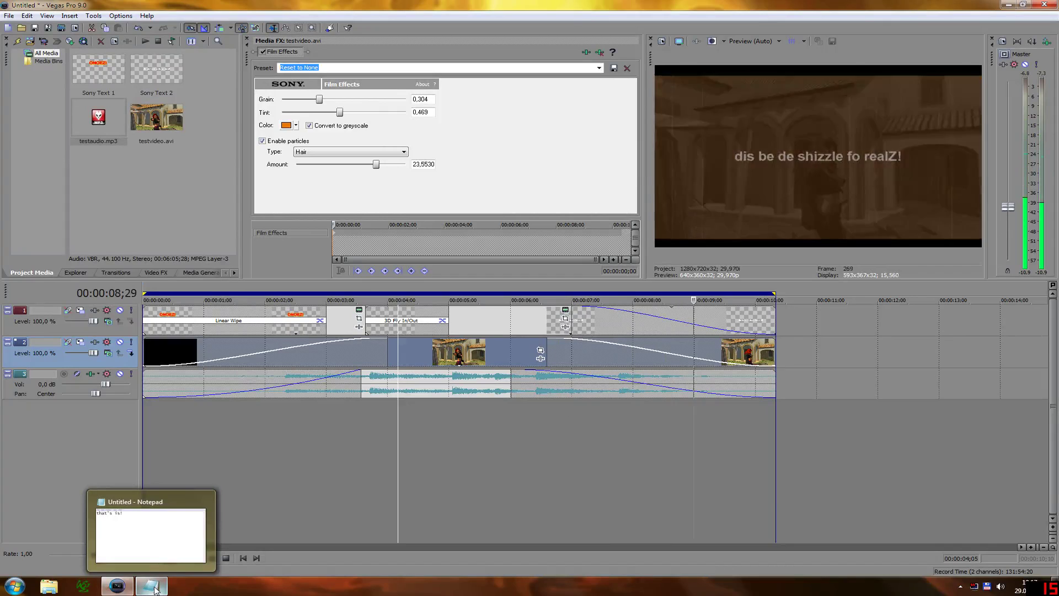
{"action": "left_click", "coordinate": [226, 558]}
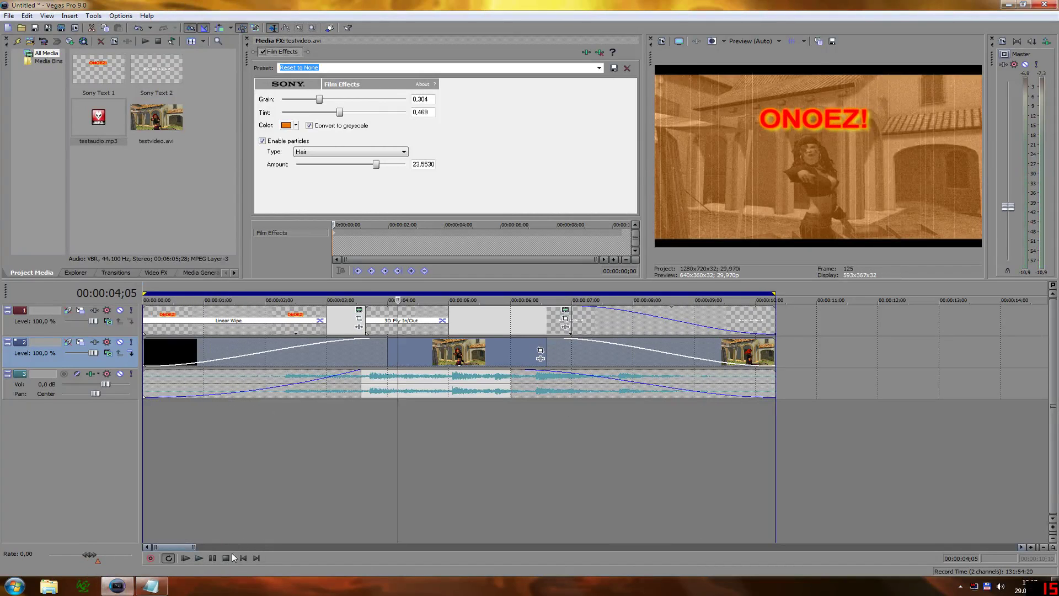
Switch to Notepad and replace the text with "now I personally don't like vegas' renderer, which is why I save this"
{"action": "left_click", "coordinate": [151, 585]}
{"action": "key", "text": "shift+Left"}
{"action": "key", "text": "shift+Left"}
{"action": "key", "text": "shift+Left"}
{"action": "key", "text": "shift+Left"}
{"action": "key", "text": "shift+Left"}
{"action": "key", "text": "shift+Left"}
{"action": "key", "text": "shift+Left"}
{"action": "key", "text": "shift+Left"}
{"action": "key", "text": "shift+Left"}
{"action": "key", "text": "shift+Left"}
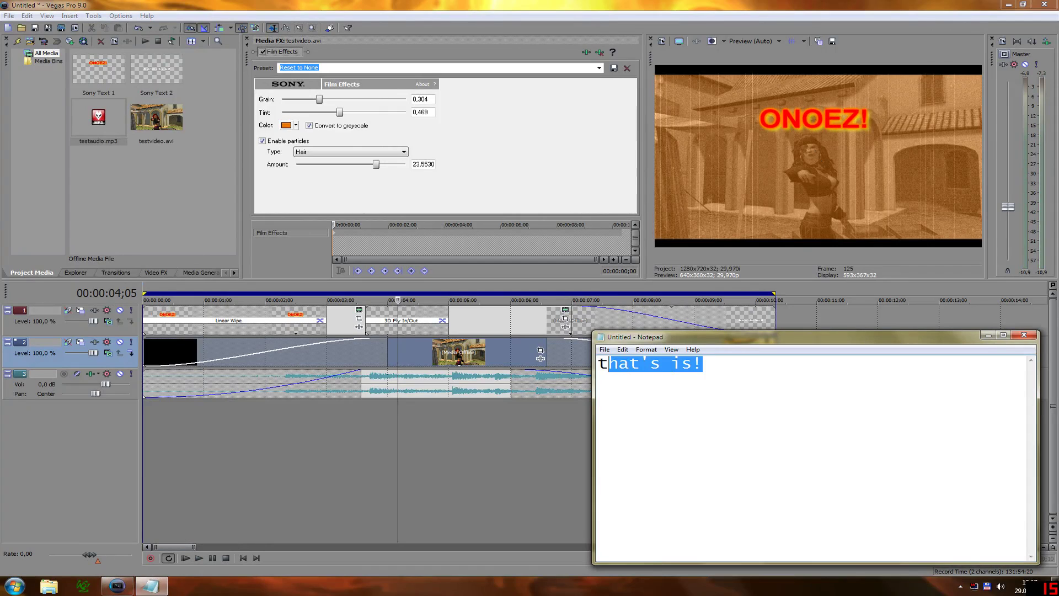
{"action": "type", "text": "tow I perso"}
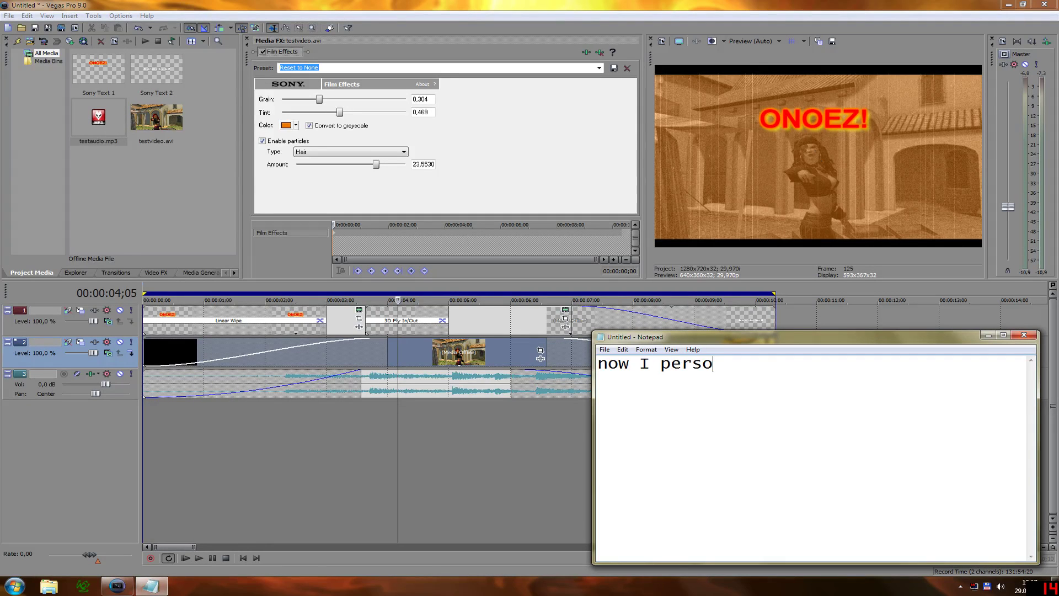
{"action": "type", "text": "nally don't like vega"}
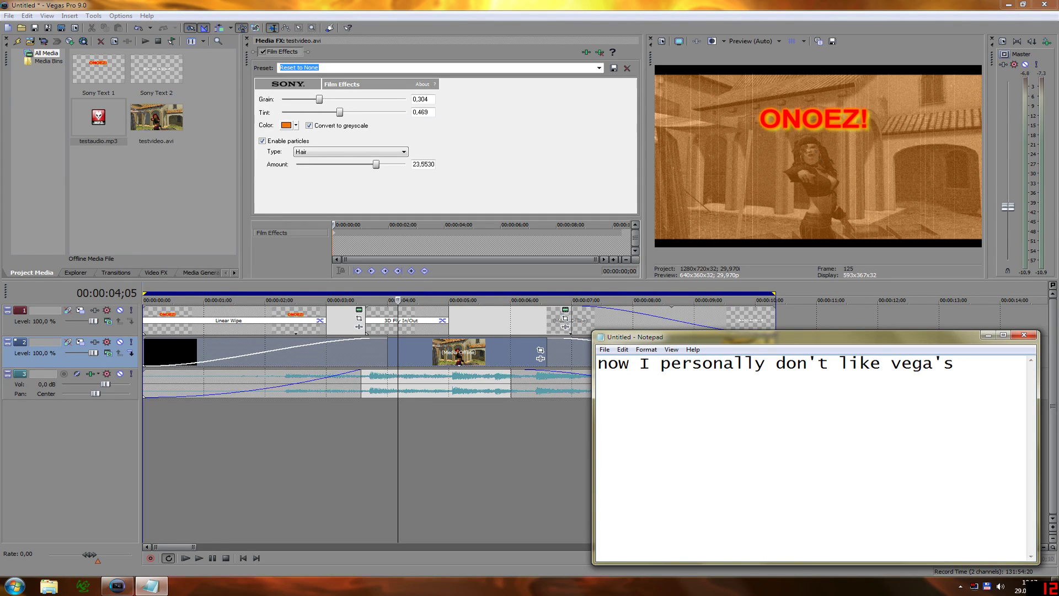
{"action": "type", "text": "s' renderer, which is why I save this"}
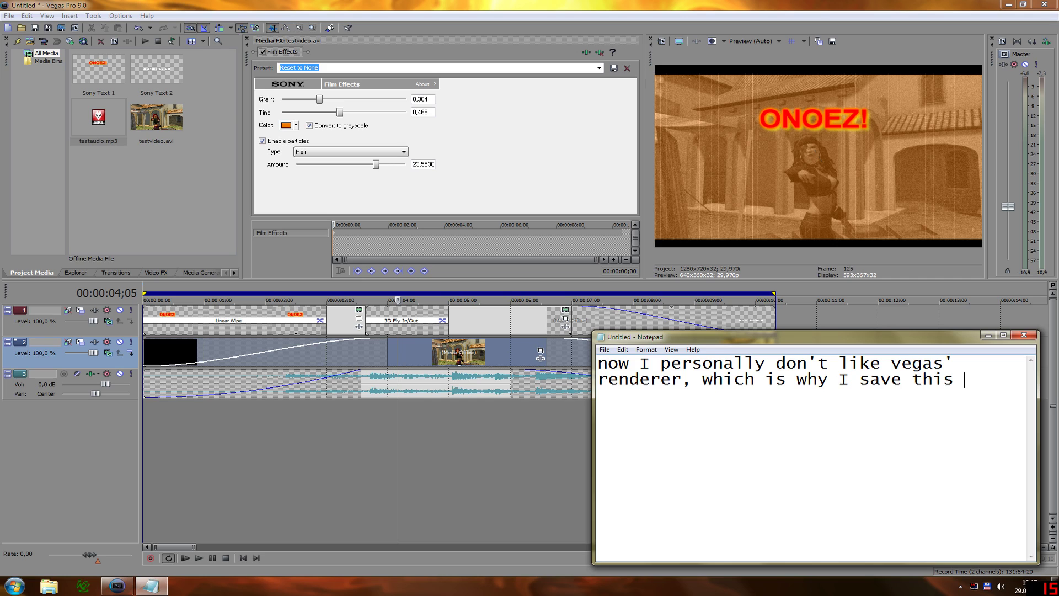
{"action": "key", "text": "BackSpace"}
{"action": "key", "text": "BackSpace"}
{"action": "key", "text": "BackSpace"}
{"action": "key", "text": "BackSpace"}
{"action": "type", "text": "(render as) this as UNCOMPRESSED and later encode it in Virtu"}
{"action": "key", "text": "BackSpace"}
{"action": "key", "text": "BackSpace"}
{"action": "type", "text": "rtualDub"}
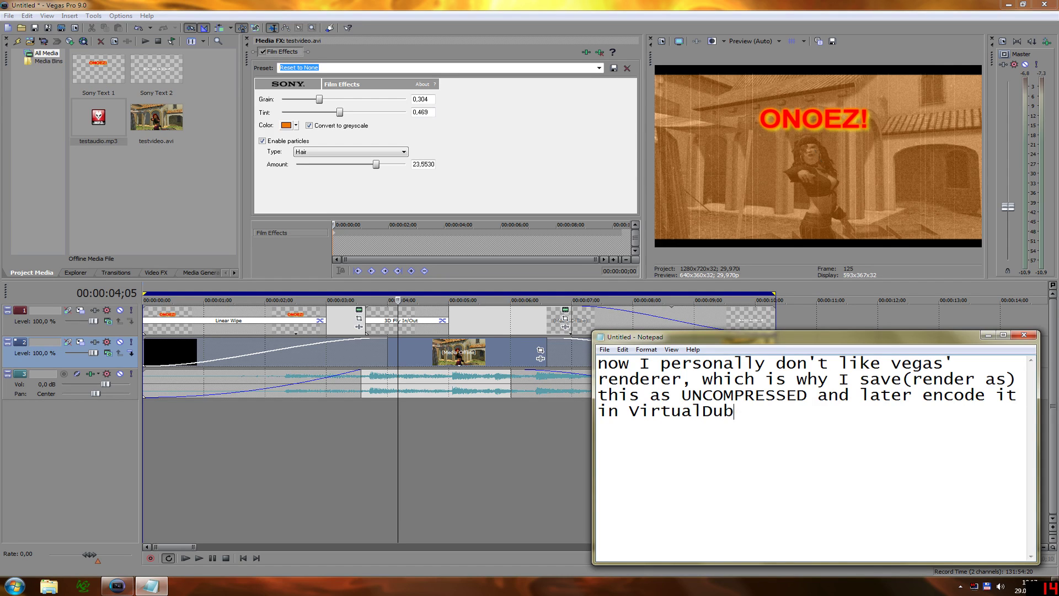
{"action": "type", "text": " (www.virtualdub.org)"}
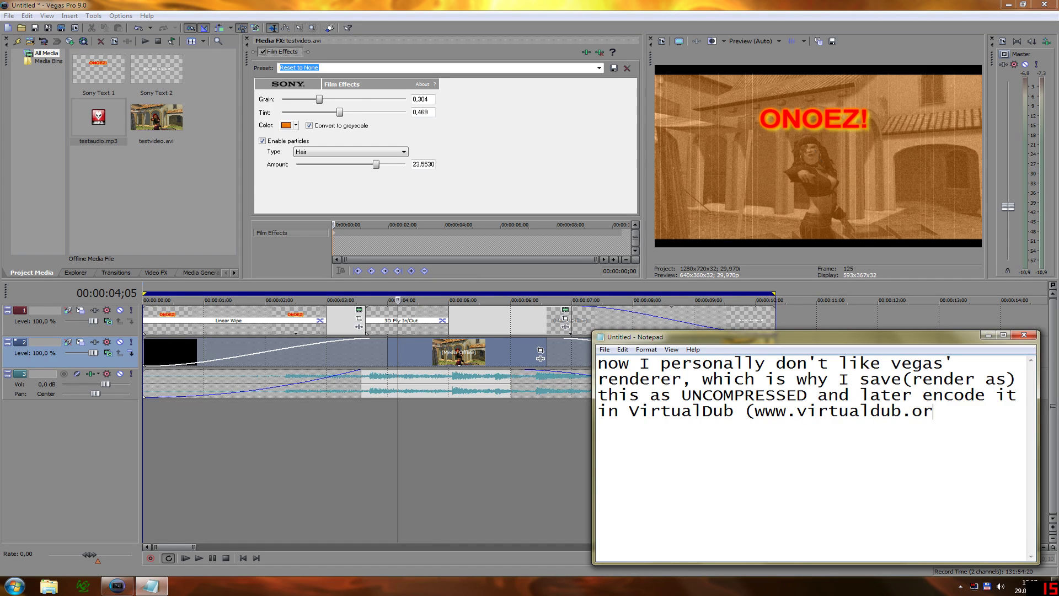
Replace the note with two lines: "problem is: the file becomes MEGAHUGE!" and "YOu need ALOT of space!"
{"action": "key", "text": "shift+Up"}
{"action": "key", "text": "shift+Up"}
{"action": "key", "text": "shift+Up"}
{"action": "key", "text": "shift+Home"}
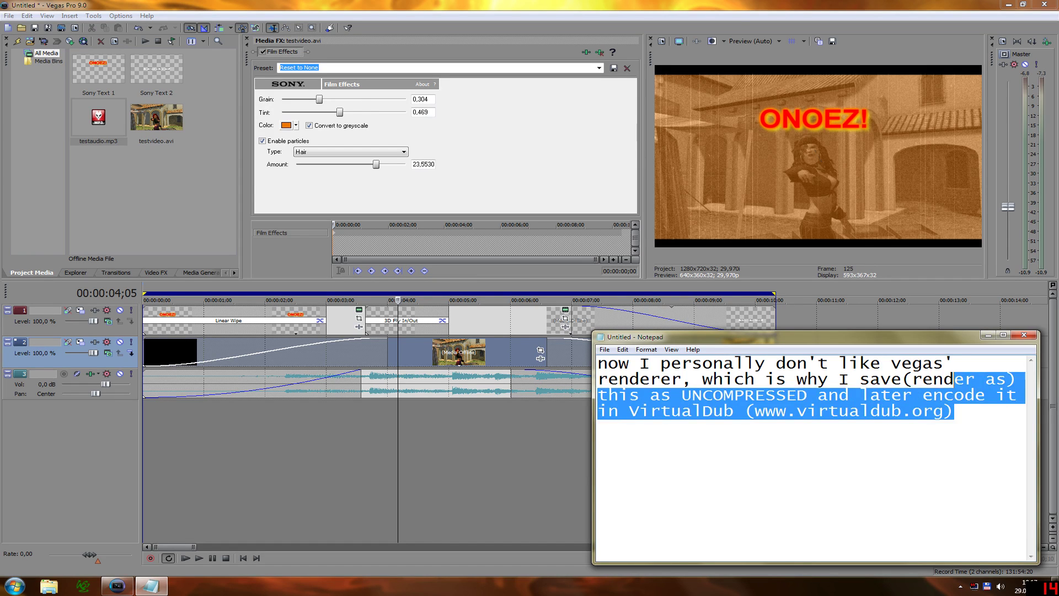
{"action": "type", "text": "problem is: the fi"}
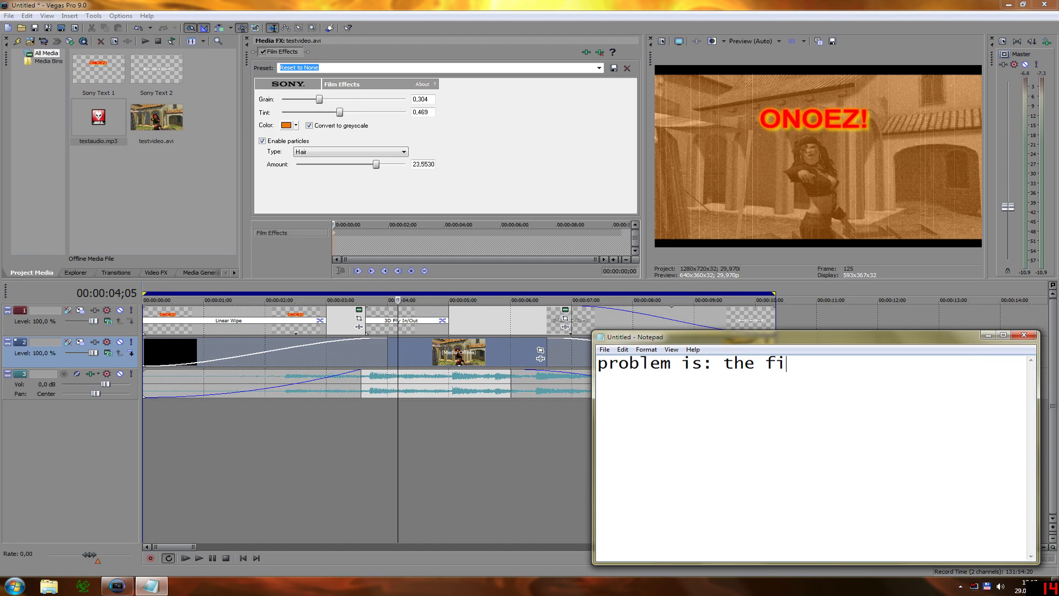
{"action": "type", "text": "le becomes MEGAHUGE!"}
{"action": "key", "text": "Return"}
{"action": "type", "text": "YOu need ALOT of space!"}
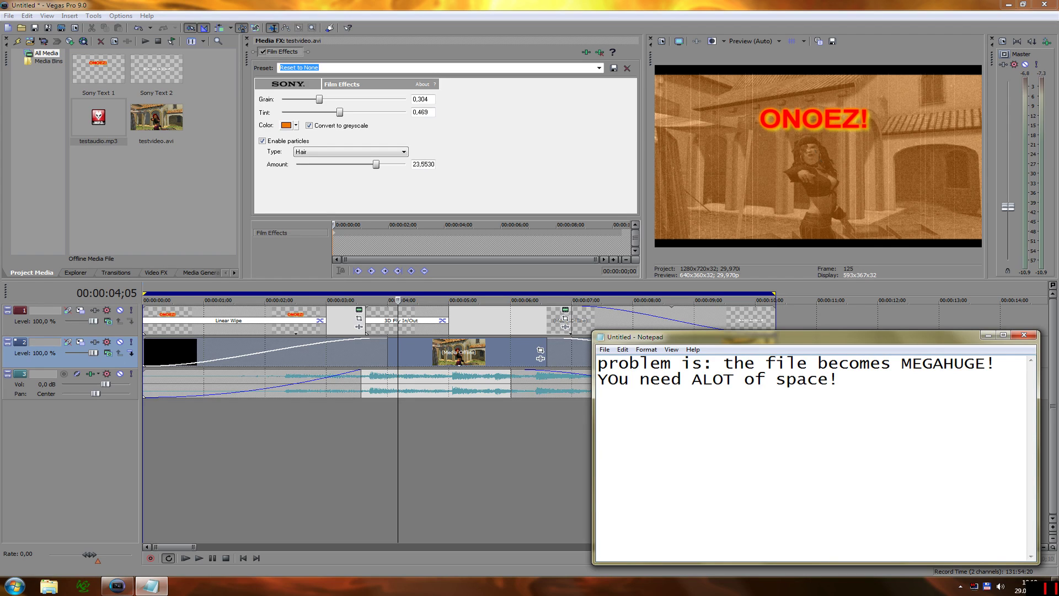
Replace the note with "this 10sec clip, depending on effects, can be as big as 2gb"
{"action": "key", "text": "ctrl+a"}
{"action": "key", "text": "BackSpace"}
{"action": "type", "text": "t"}
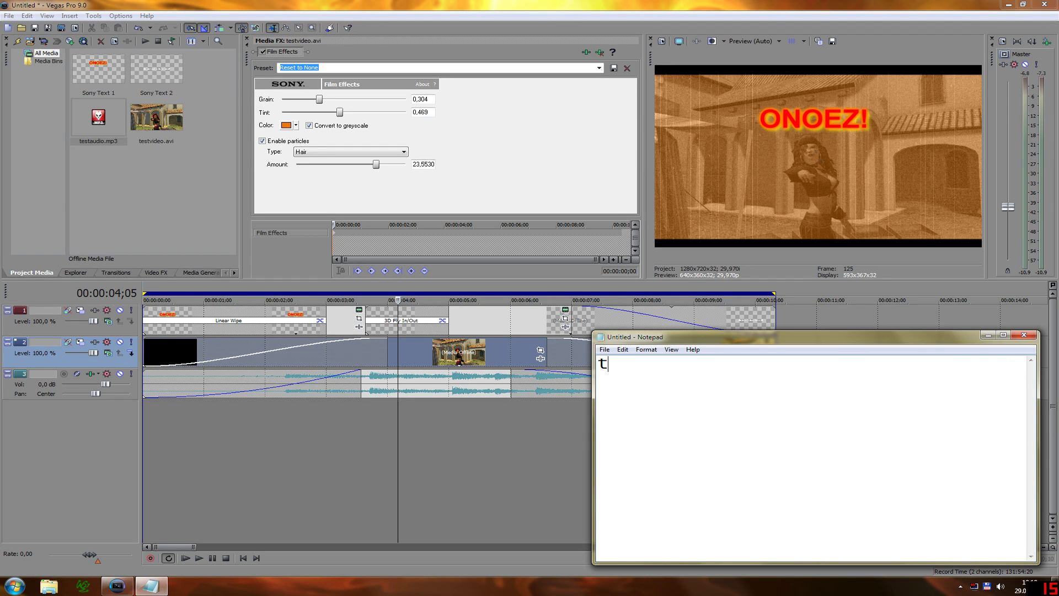
{"action": "type", "text": "his"}
{"action": "key", "text": "BackSpace"}
{"action": "type", "text": "is 10sec cliop"}
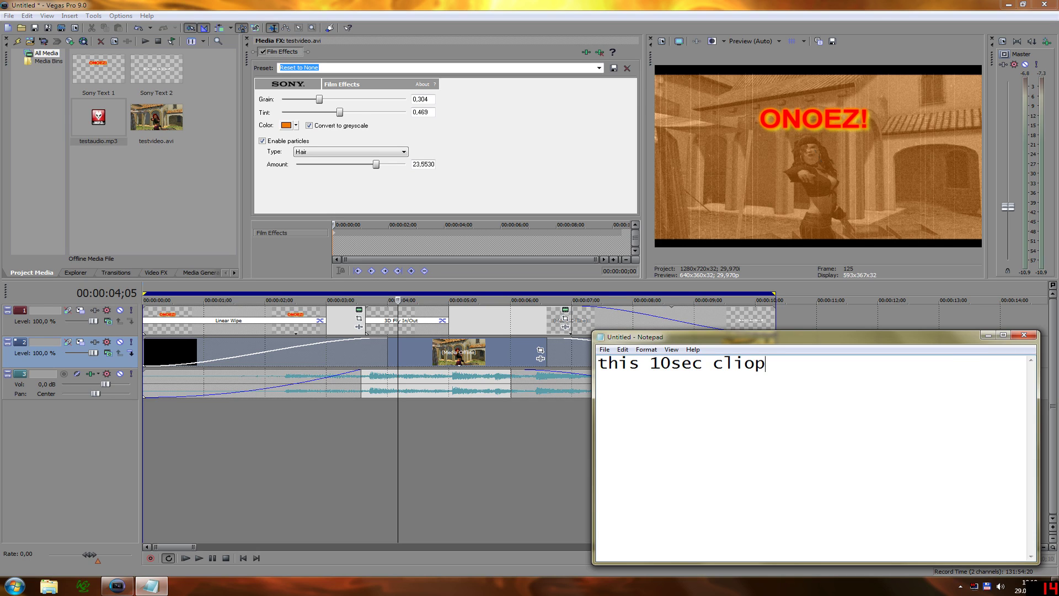
{"action": "key", "text": "BackSpace"}
{"action": "key", "text": "BackSpace"}
{"action": "type", "text": "p, depending "}
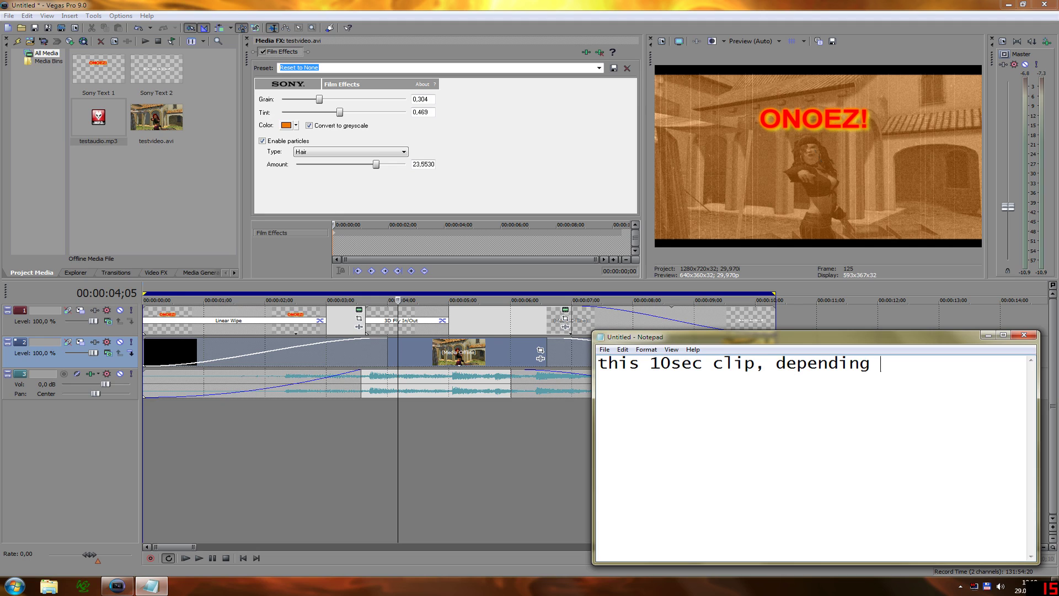
{"action": "type", "text": "on effects"}
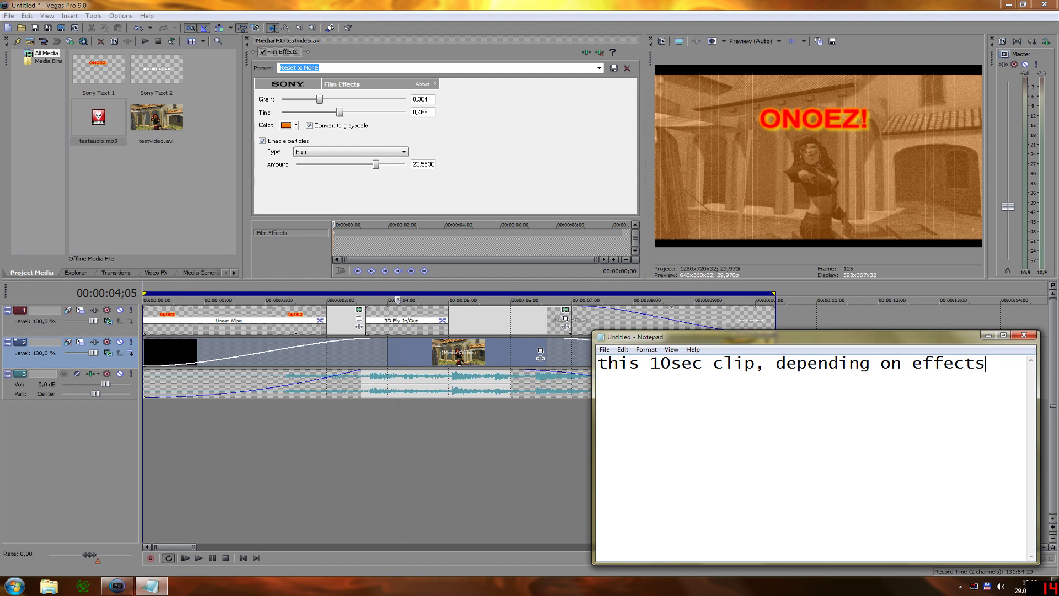
{"action": "type", "text": ", can be as big as 2gb"}
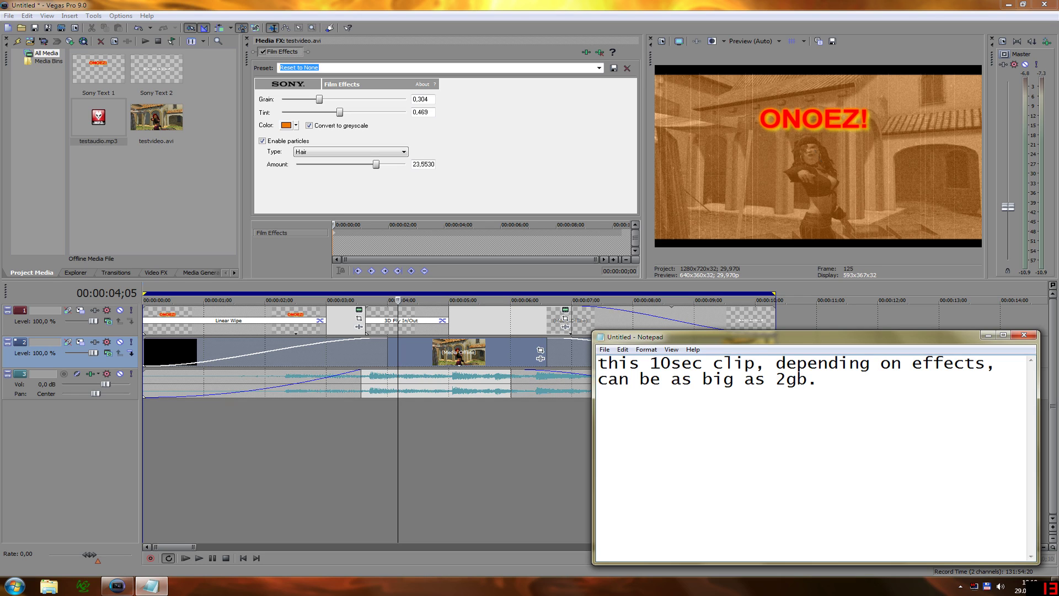
Continue the note with "Imagine what will happen when you have 10 min videos..." as a new sentence
{"action": "type", "text": ". Imagine what will hpa"}
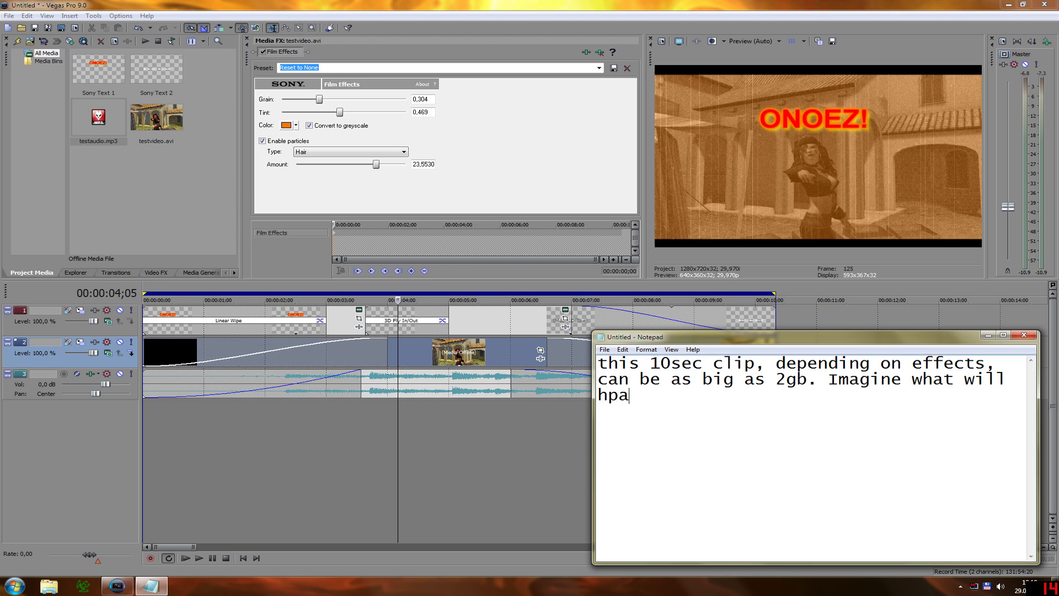
{"action": "key", "text": "BackSpace"}
{"action": "key", "text": "BackSpace"}
{"action": "type", "text": "appen when you "}
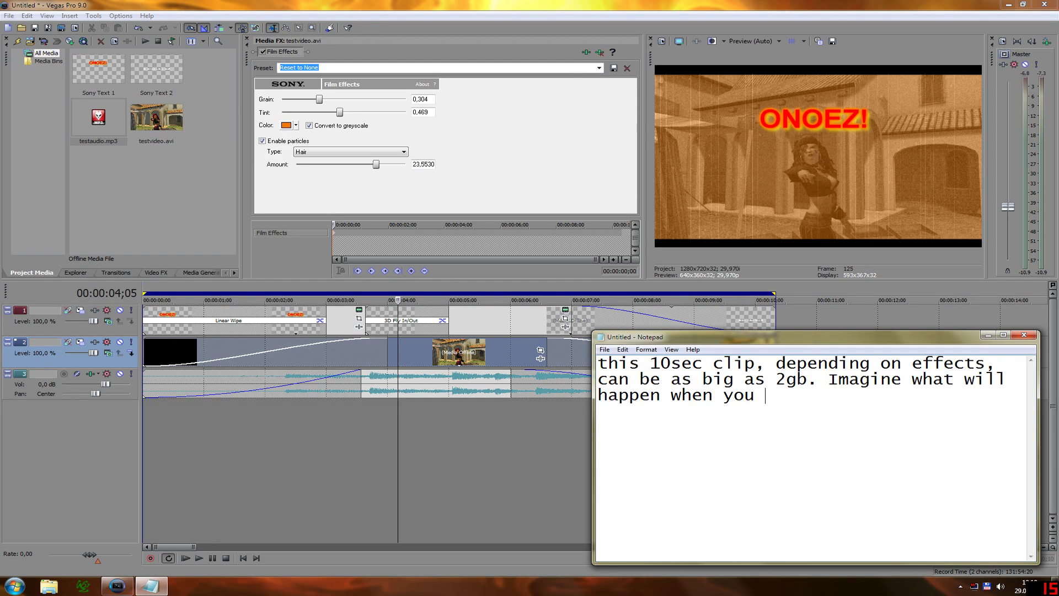
{"action": "type", "text": "have 10 min videos..."}
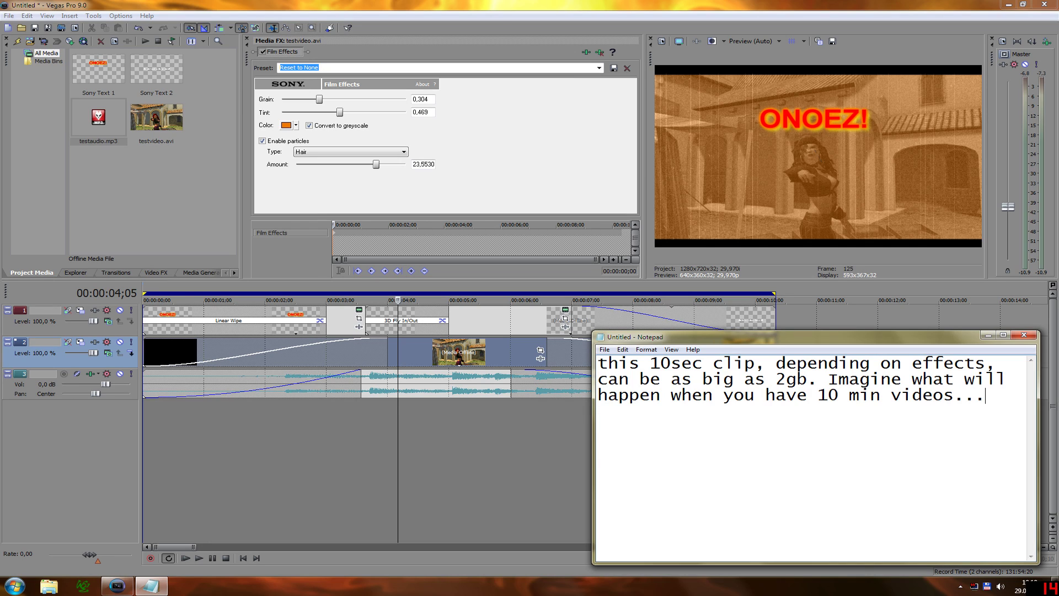
Clear the note and write "this is how you save it uncompressed!!"
{"action": "key", "text": "shift+Up"}
{"action": "key", "text": "shift+Up"}
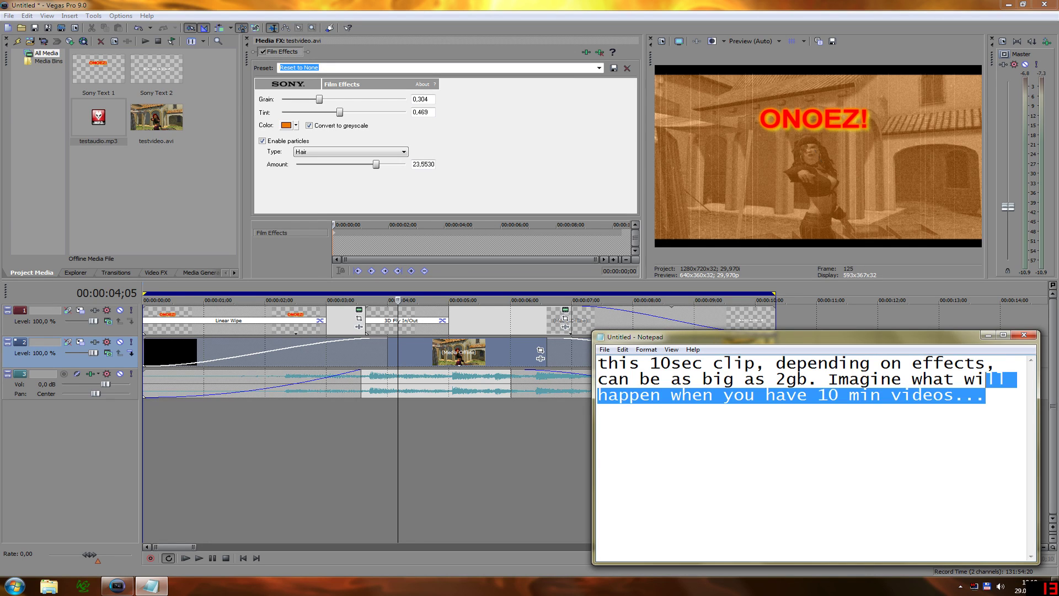
{"action": "key", "text": "shift+Home"}
{"action": "key", "text": "BackSpace"}
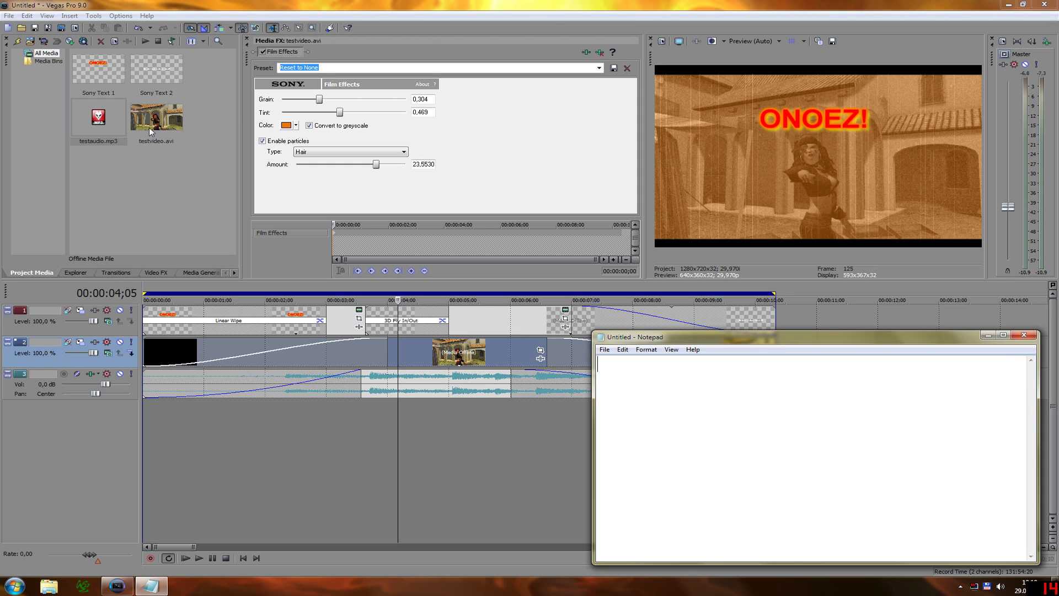
{"action": "type", "text": "this is ho"}
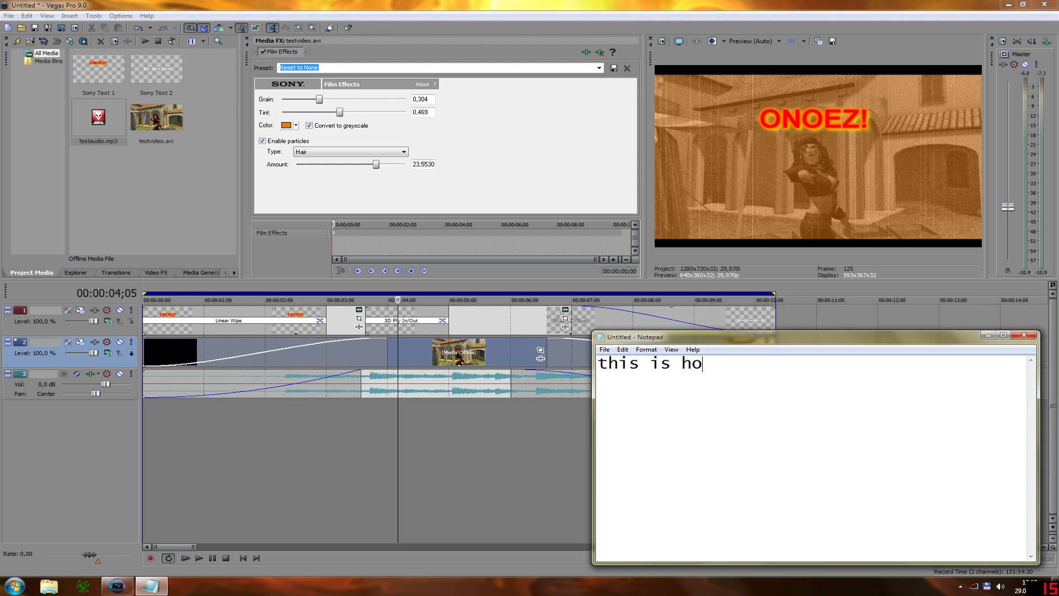
{"action": "type", "text": "w you save it"}
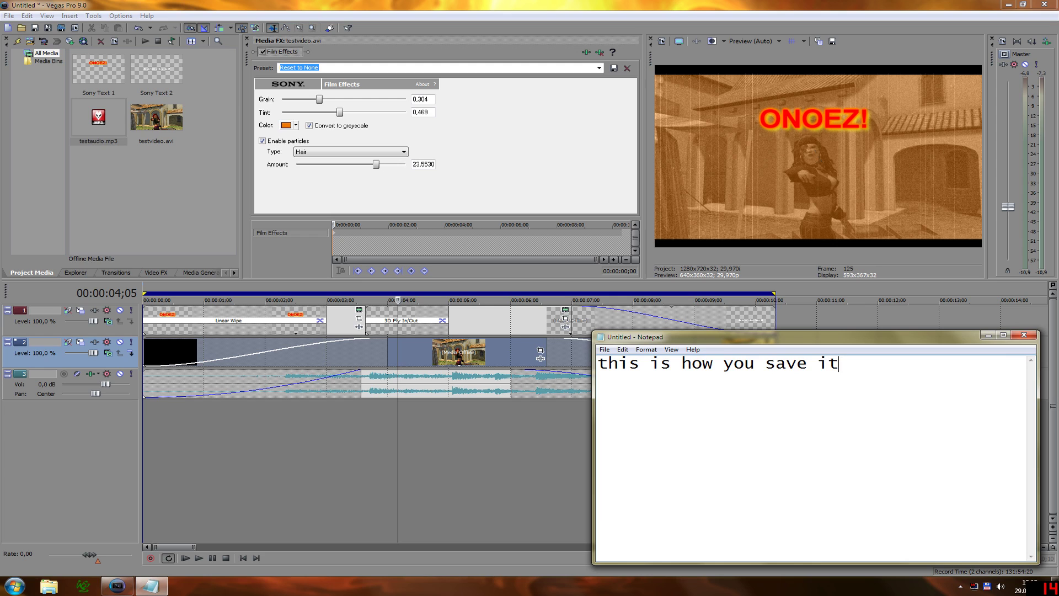
{"action": "type", "text": " uncompressed!!"}
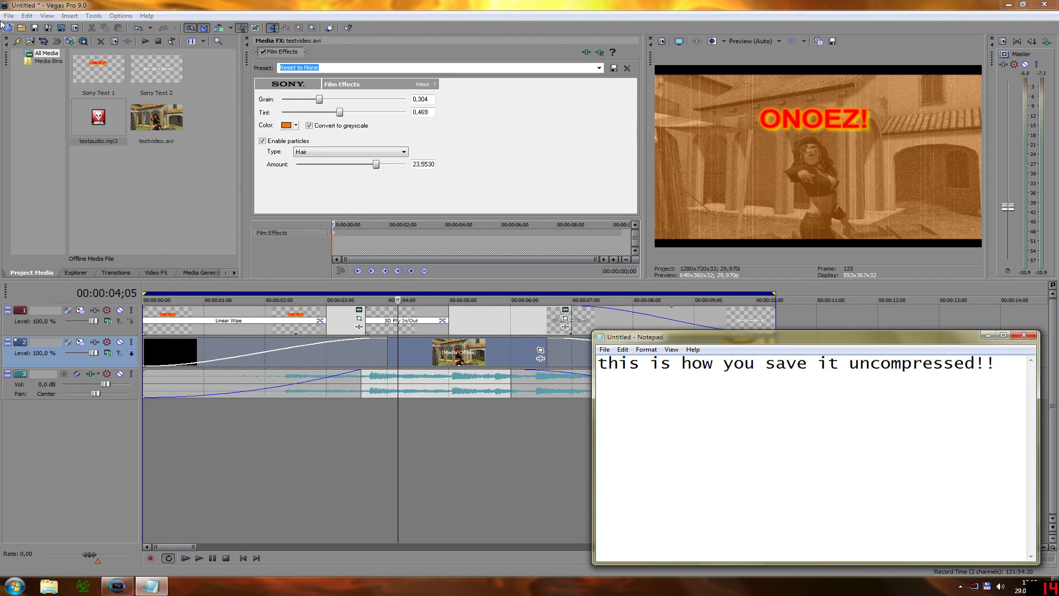
Open the Render As dialog and replace the Notepad note with "IMPORTANT if you don't want to have black bars!!!"
{"action": "left_click", "coordinate": [9, 15]}
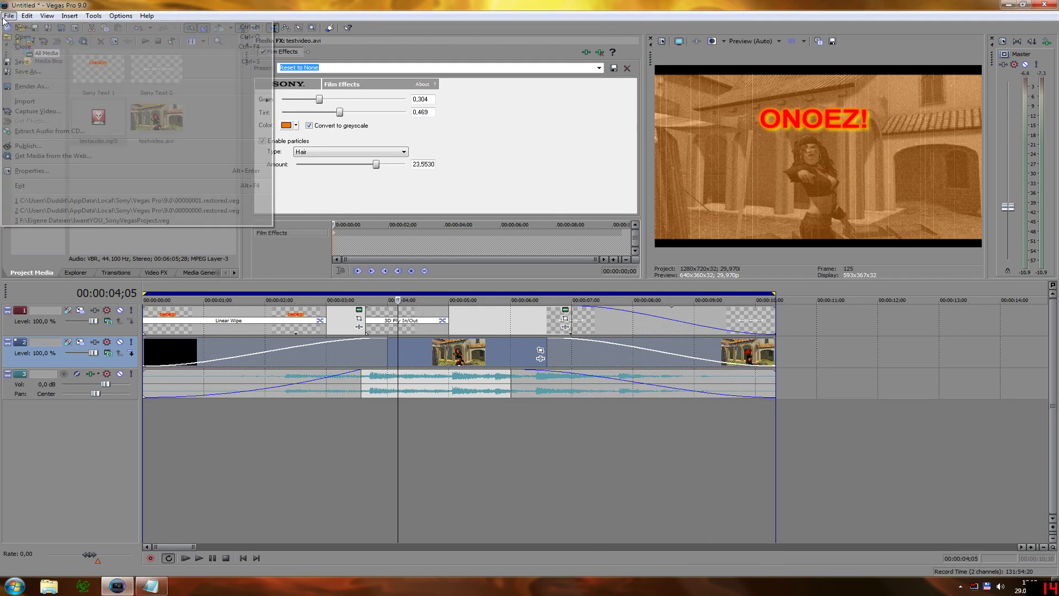
{"action": "left_click", "coordinate": [33, 86]}
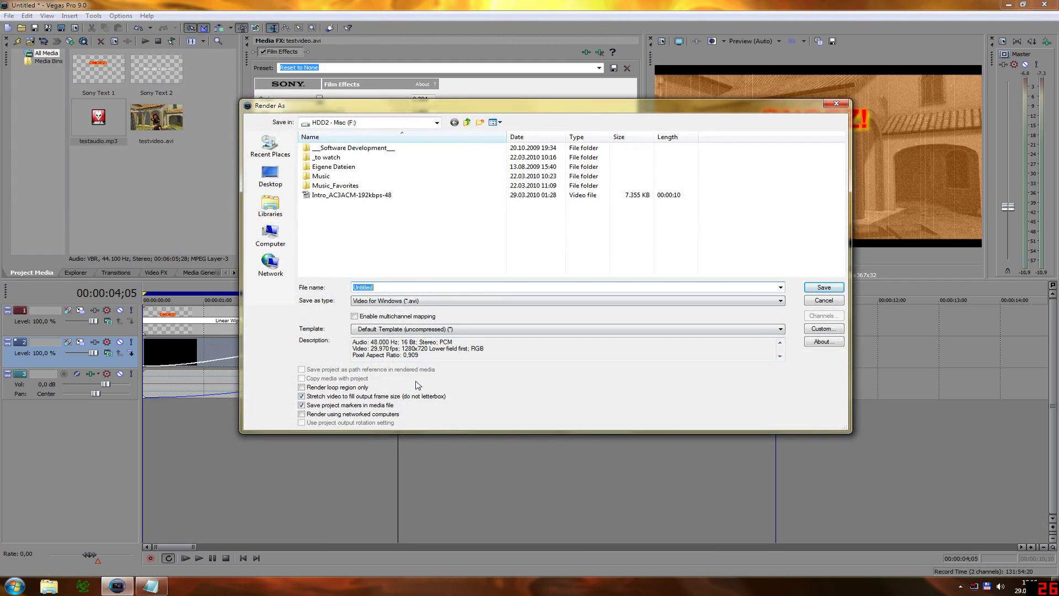
{"action": "left_click", "coordinate": [142, 588]}
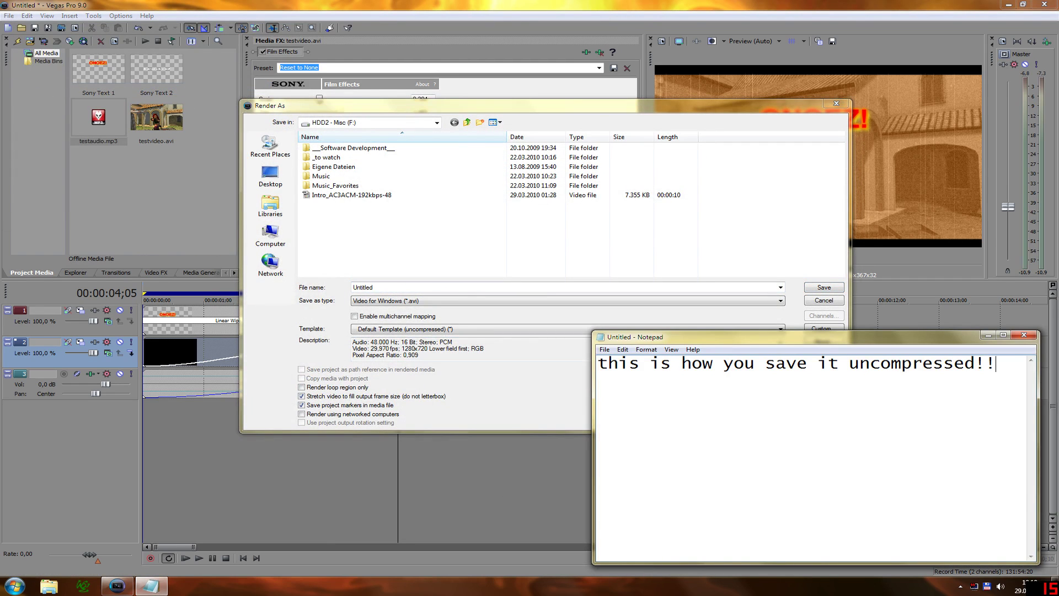
{"action": "key", "text": "shift+Home"}
{"action": "type", "text": "IMPRTANT"}
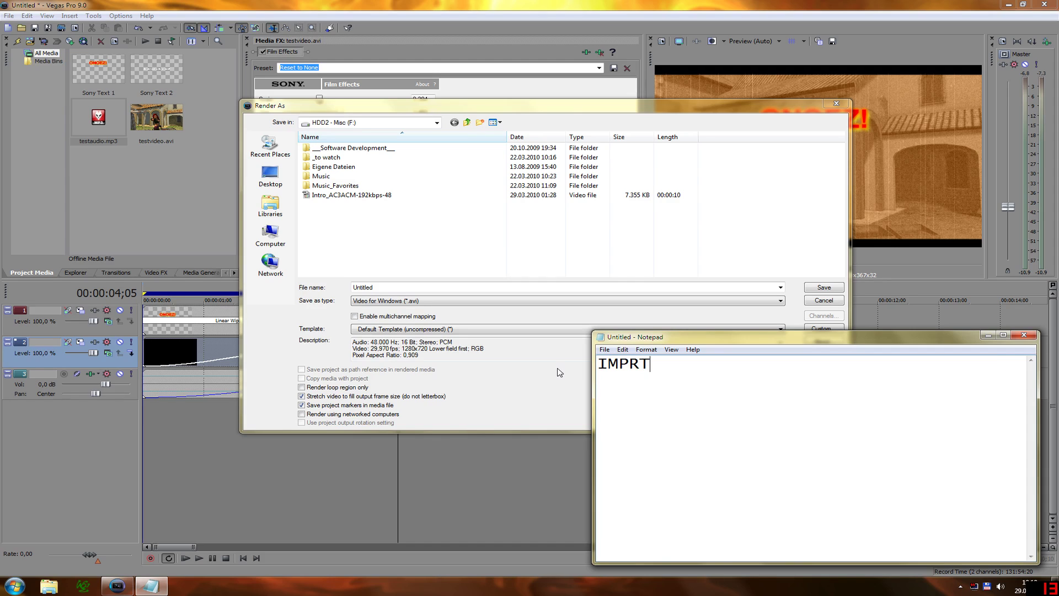
{"action": "key", "text": "BackSpace"}
{"action": "key", "text": "BackSpace"}
{"action": "key", "text": "BackSpace"}
{"action": "key", "text": "BackSpace"}
{"action": "key", "text": "BackSpace"}
{"action": "type", "text": "ORTANT if you don'"}
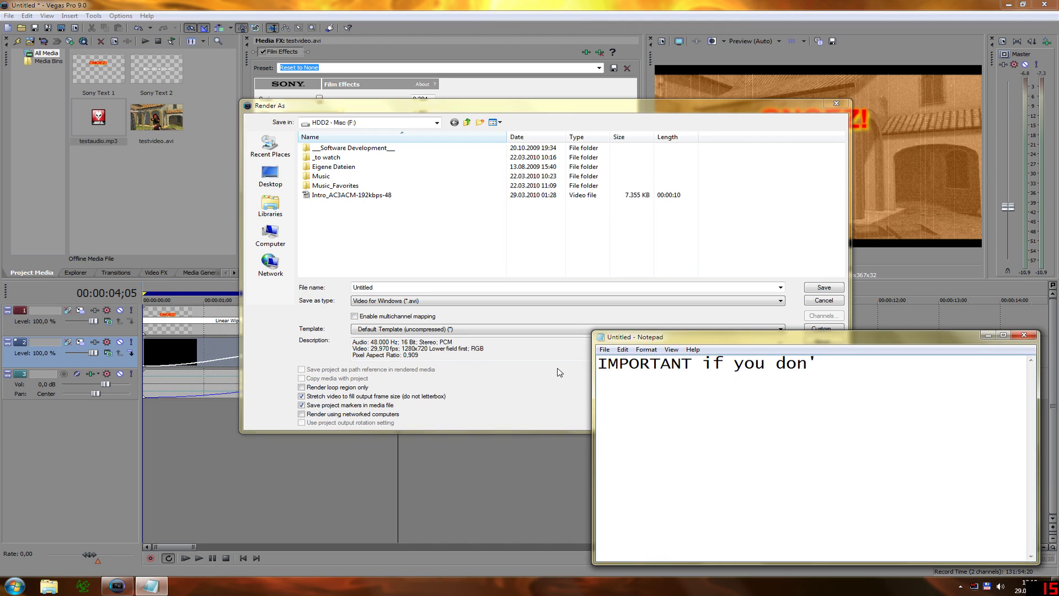
{"action": "type", "text": "t want to have black bars!!!"}
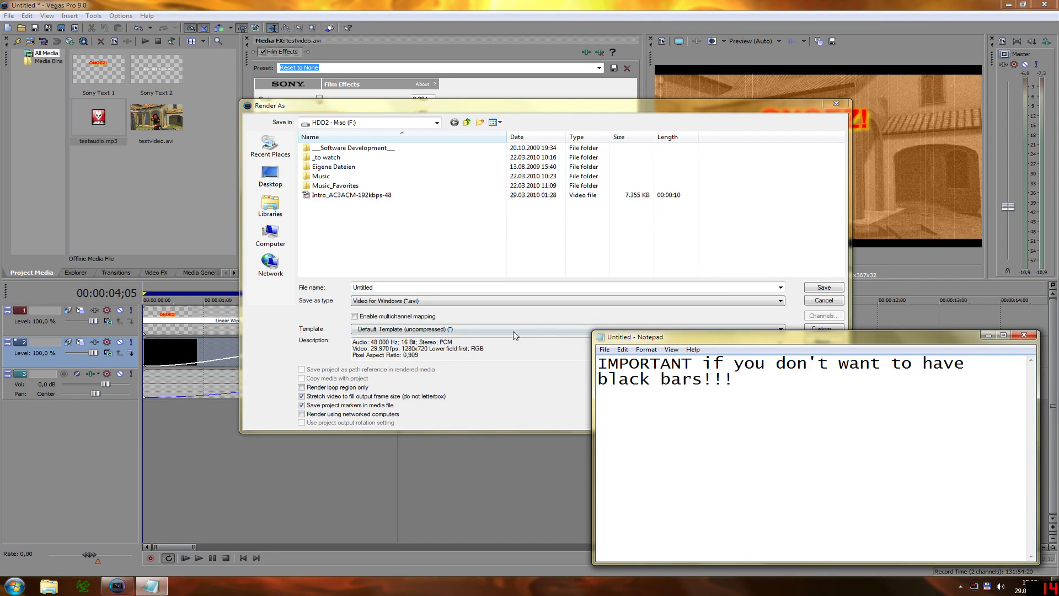
Keep stretching to the output frame size enabled, turn off saving project markers, and review the template's custom video, audio and project settings
{"action": "left_click", "coordinate": [302, 396]}
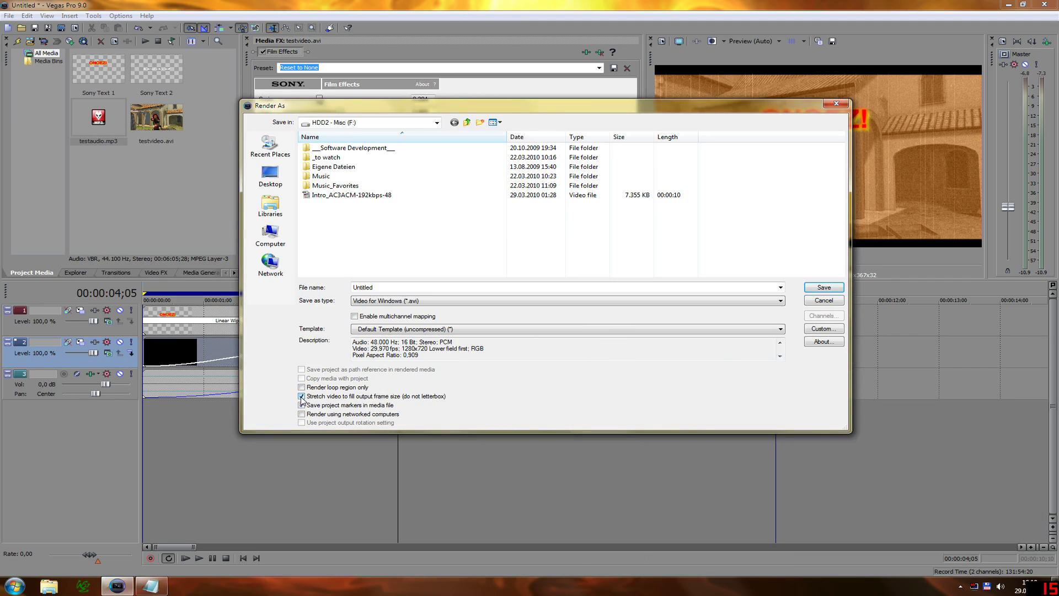
{"action": "left_click", "coordinate": [302, 397]}
{"action": "left_click", "coordinate": [821, 329]}
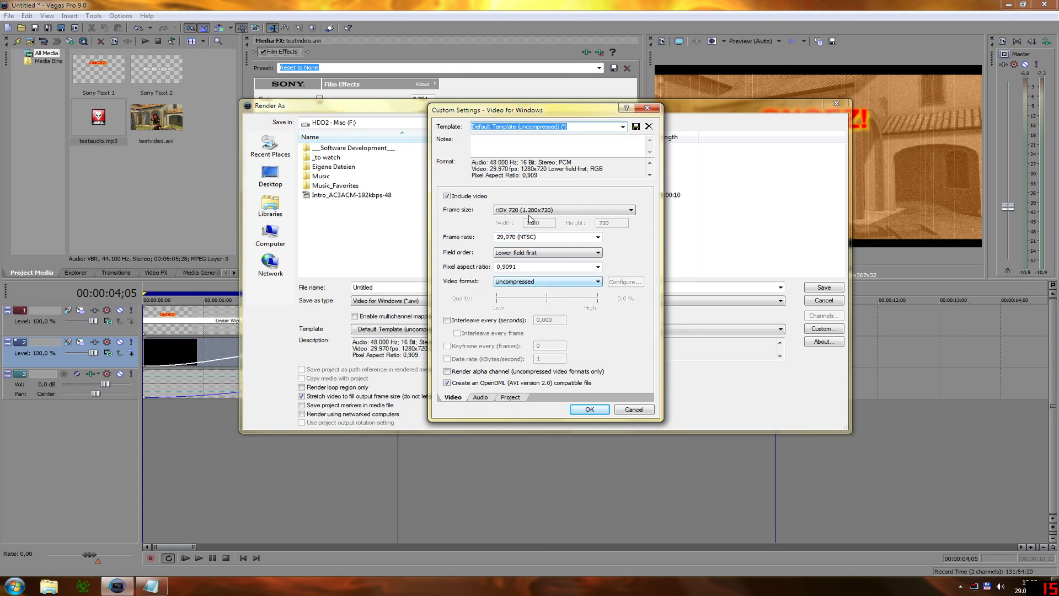
{"action": "left_click", "coordinate": [481, 398]}
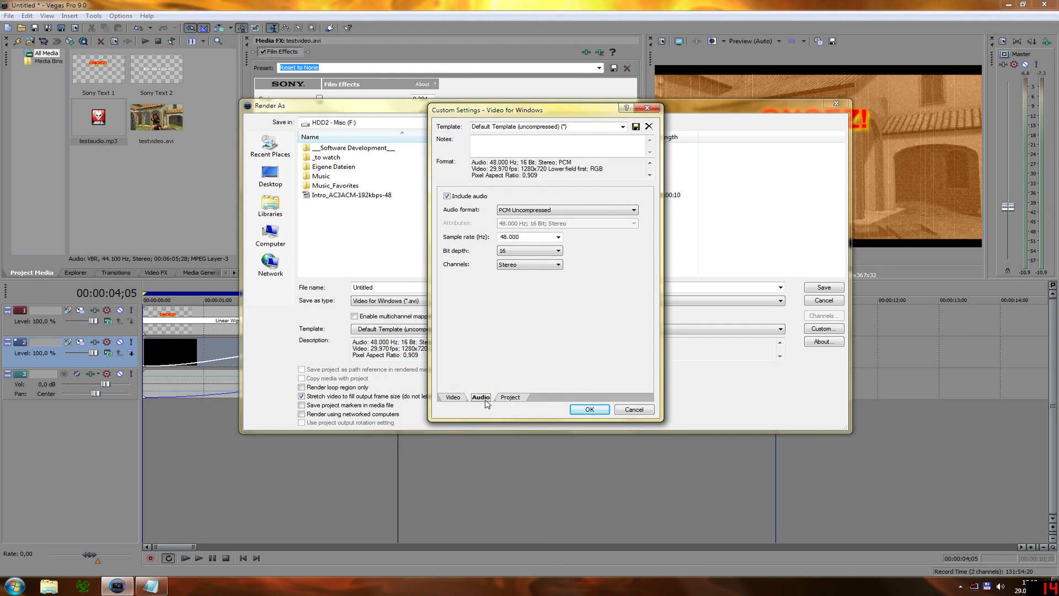
{"action": "left_click", "coordinate": [508, 398]}
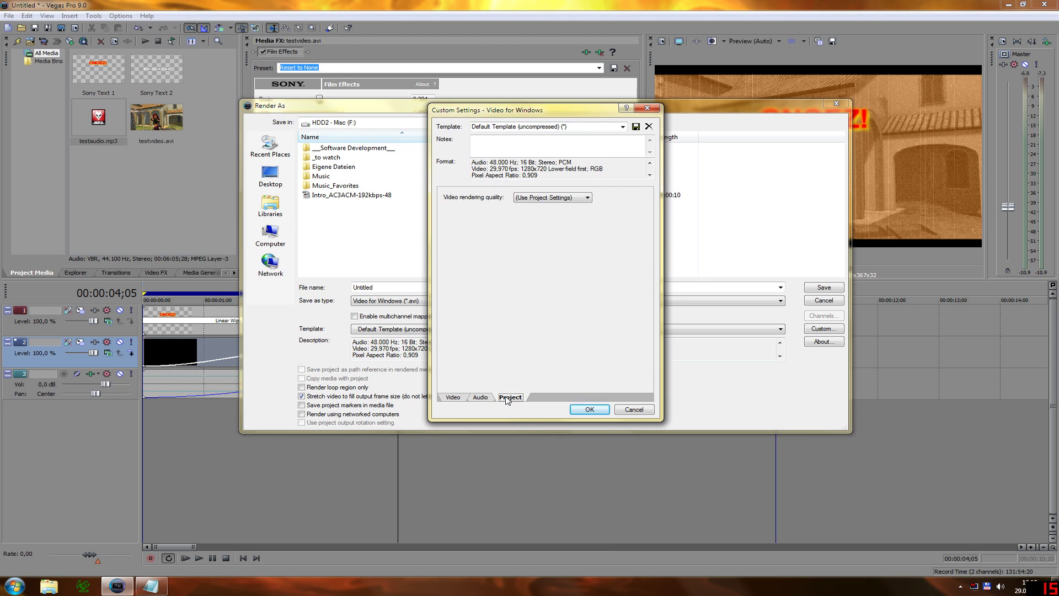
{"action": "left_click", "coordinate": [488, 397]}
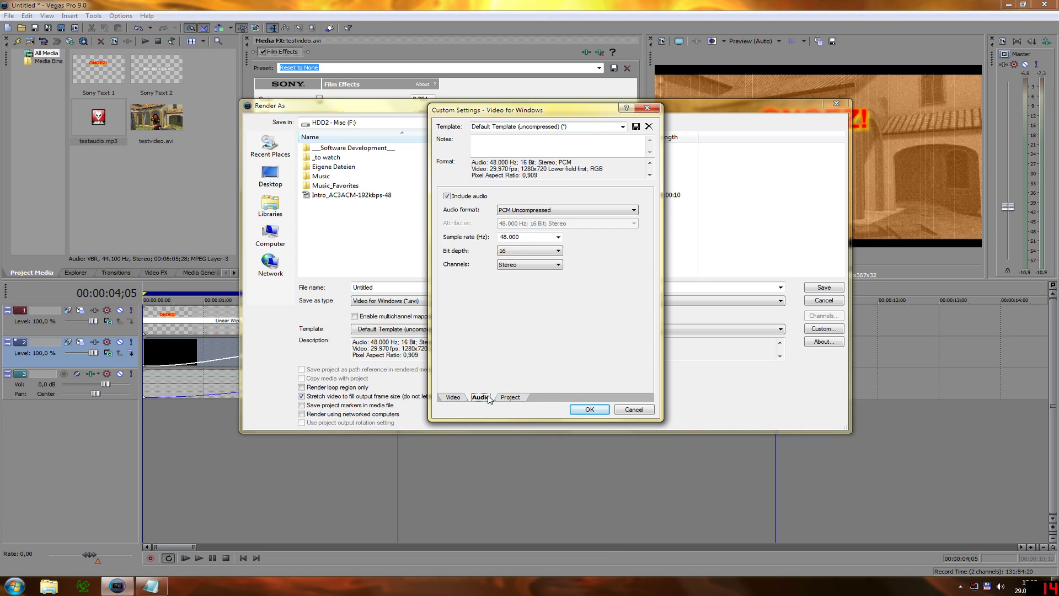
{"action": "left_click", "coordinate": [452, 397]}
Replace the Notepad note with "everything is uncompressed, audio and video."
{"action": "left_click", "coordinate": [152, 586]}
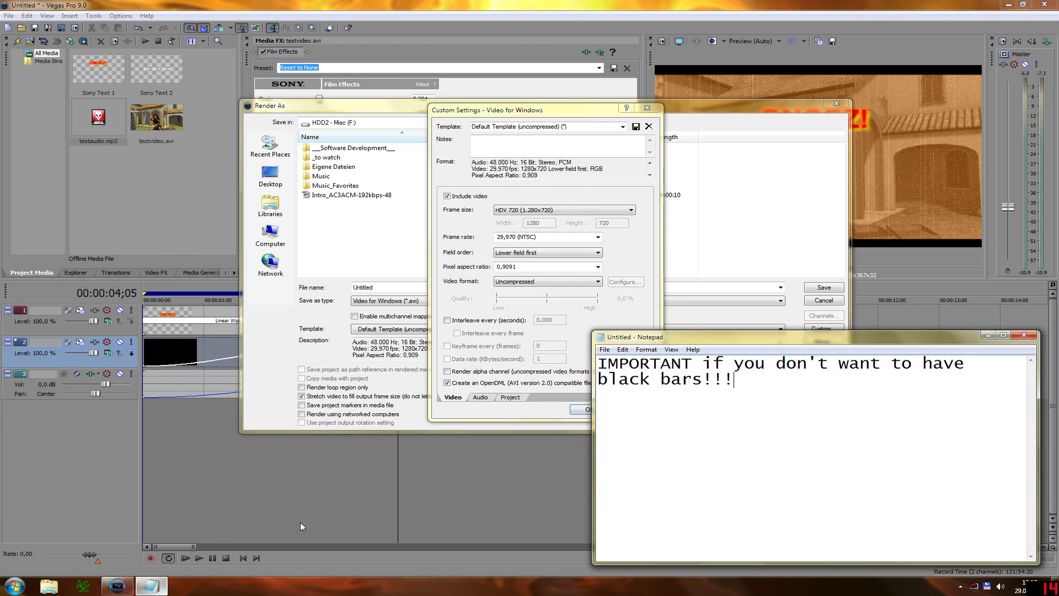
{"action": "key", "text": "ctrl+a"}
{"action": "type", "text": "ever"}
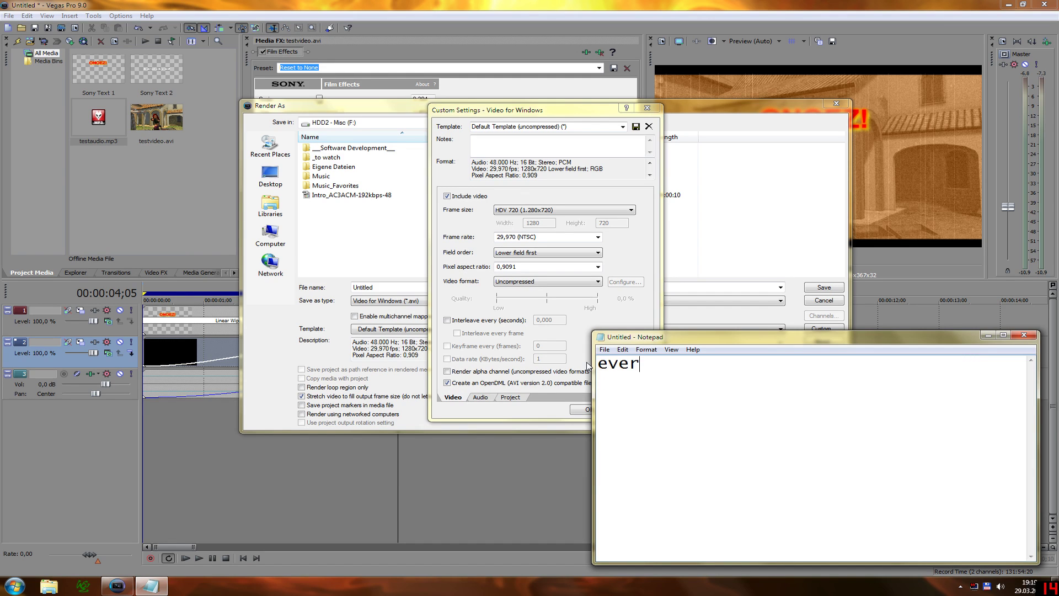
{"action": "type", "text": "ything is um"}
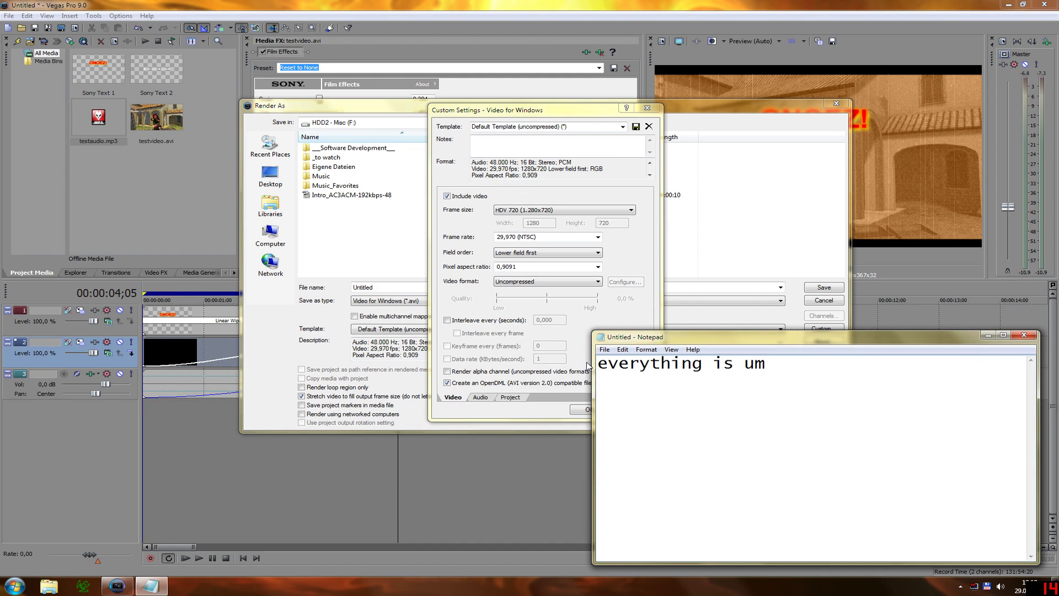
{"action": "key", "text": "BackSpace"}
{"action": "type", "text": "ncompressed, audio and video."}
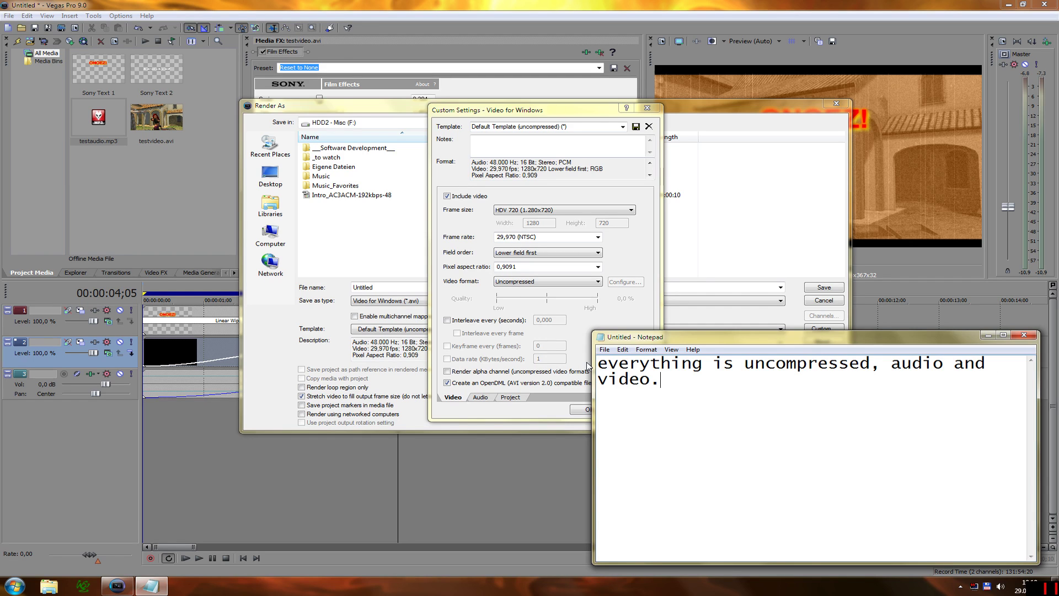
Accept the custom settings and start rendering the project as Untitled.avi with the uncompressed default template
{"action": "key", "text": "alt+Tab"}
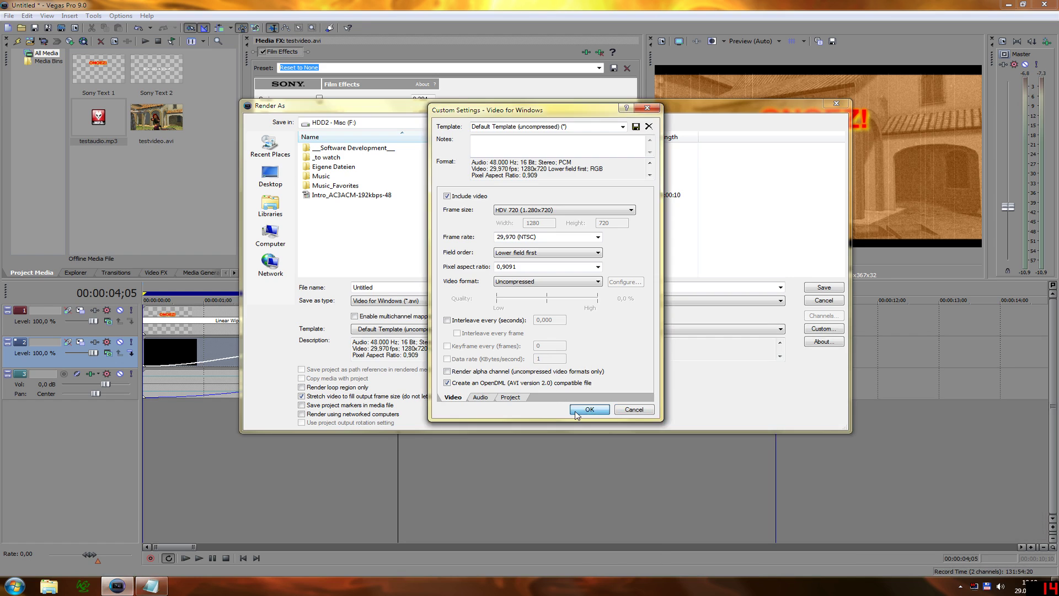
{"action": "left_click", "coordinate": [578, 410]}
{"action": "left_click", "coordinate": [818, 288]}
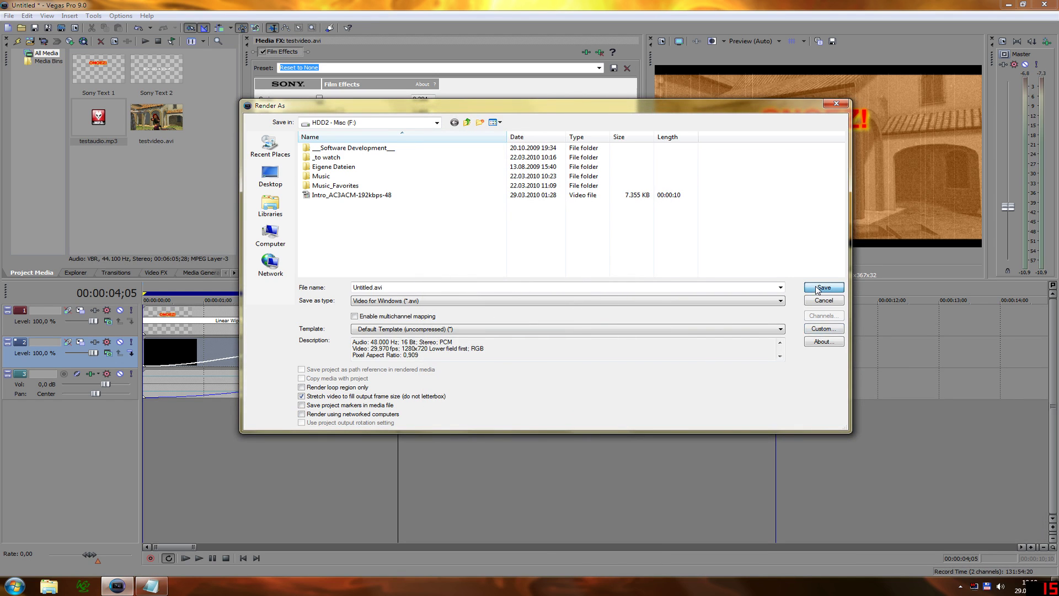
Continue the Notepad note with "that's it...now you have to wait..."
{"action": "key", "text": "alt+Tab"}
{"action": "type", "text": "that's it.."}
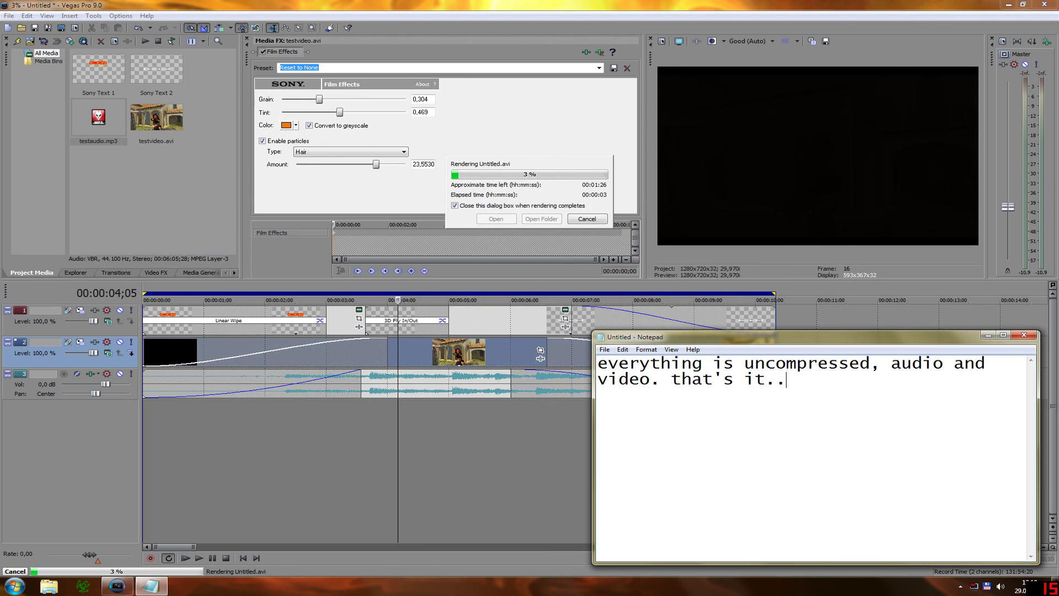
{"action": "type", "text": ".now you "}
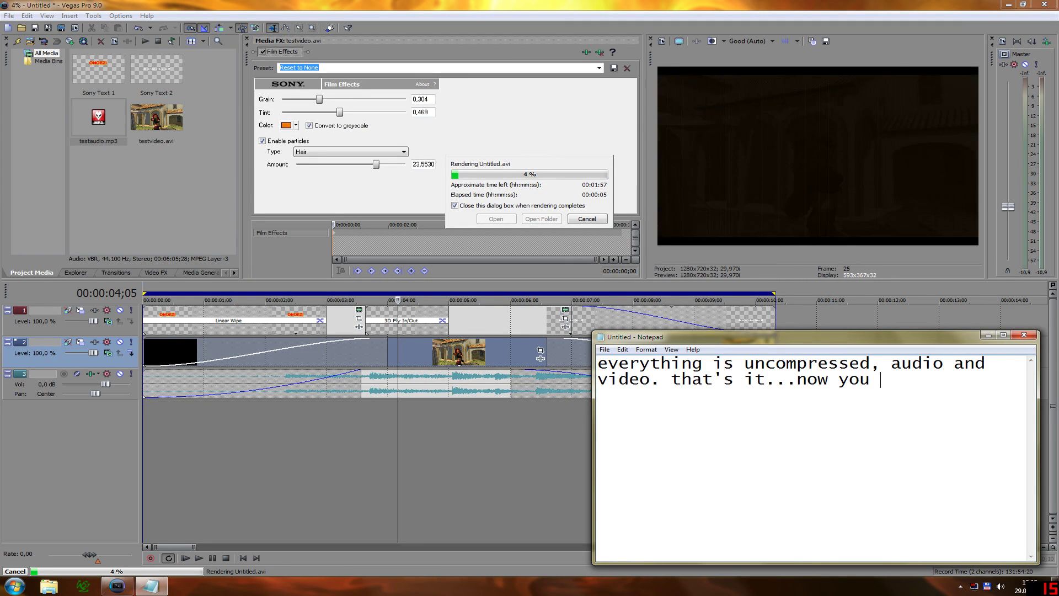
{"action": "type", "text": "have "}
{"action": "type", "text": "t"}
{"action": "key", "text": "BackSpace"}
{"action": "type", "text": "e to wait..."}
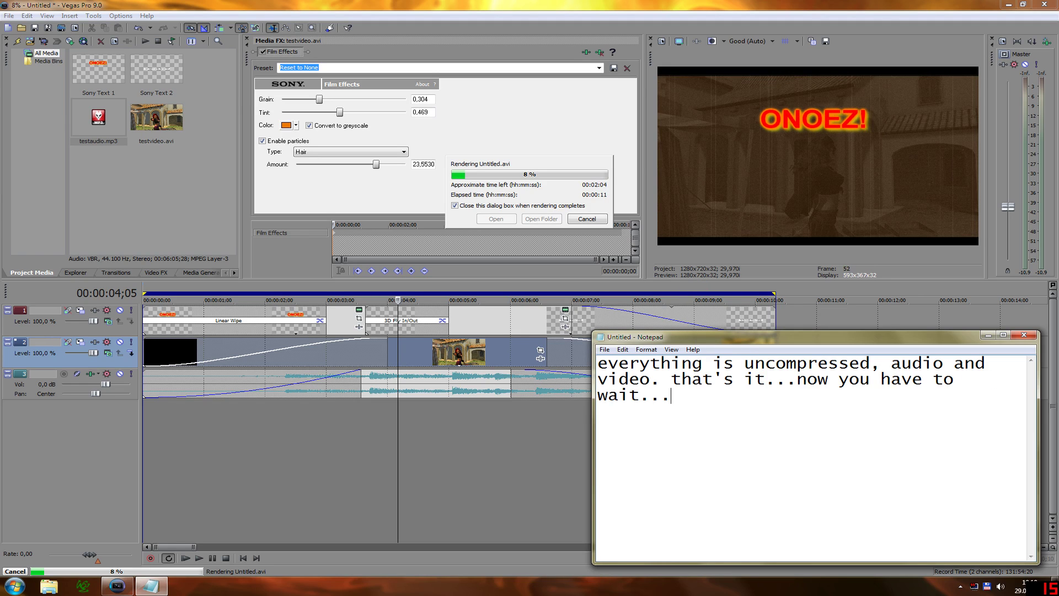
Cancel the render and replace the Notepad note with "how to encode in virtualdub, you ask?"
{"action": "left_click", "coordinate": [587, 219]}
{"action": "key", "text": "alt+Tab"}
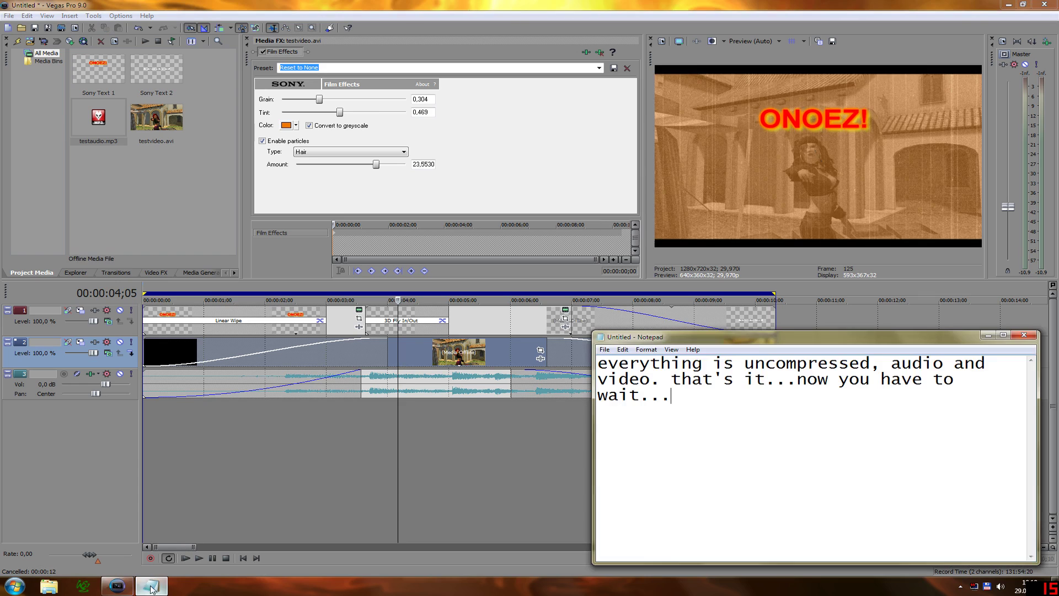
{"action": "left_click_drag", "start_coordinate": [672, 396], "coordinate": [594, 362]}
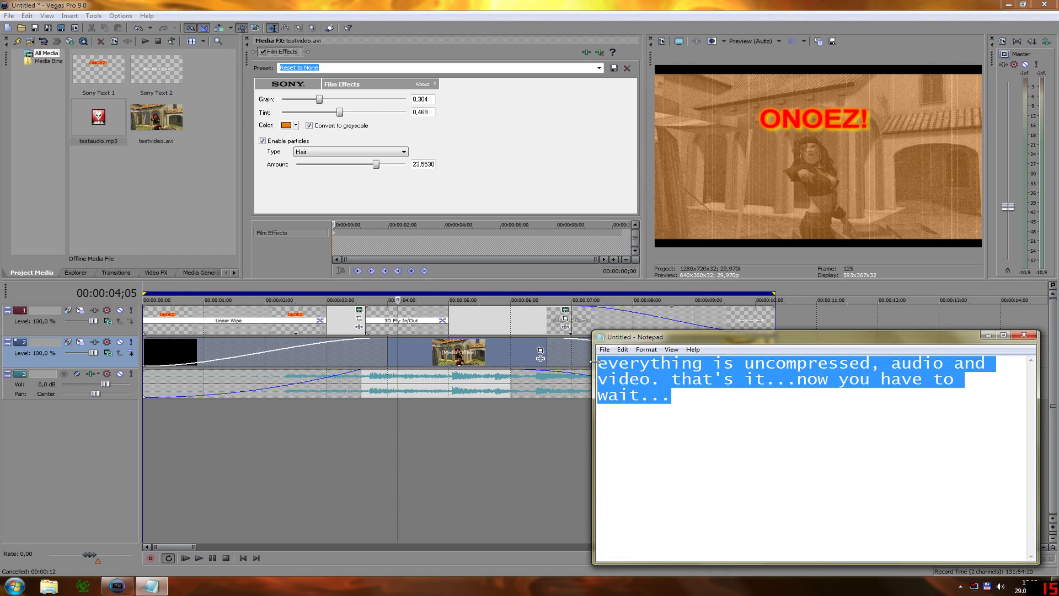
{"action": "key", "text": "BackSpace"}
{"action": "type", "text": "how to "}
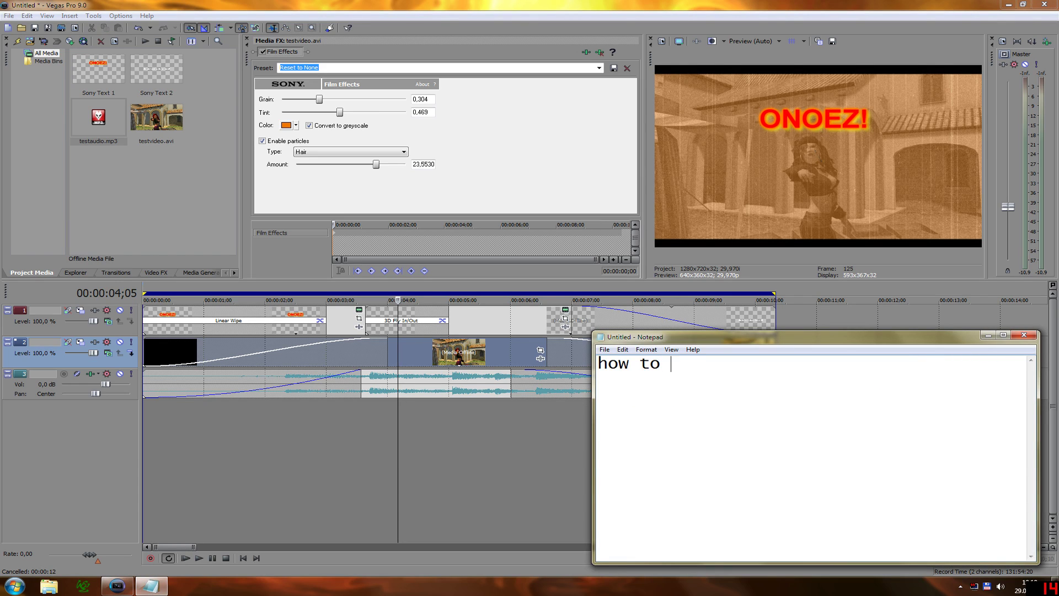
{"action": "type", "text": "encode in virtualdub, you ask?  "}
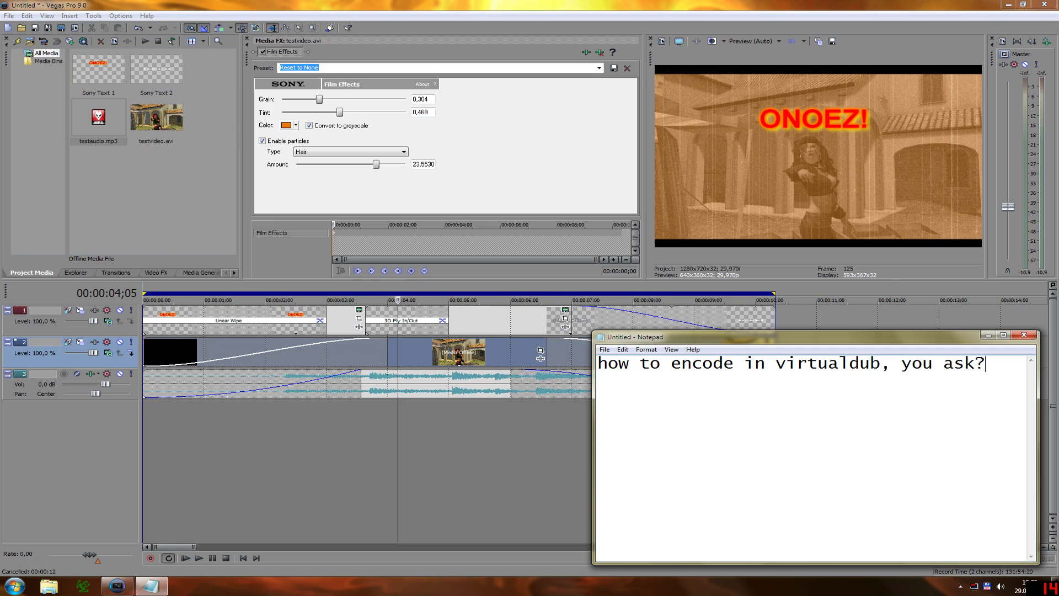
Add a new paragraph to the note after a blank line: "go to my videos and check the how-to. or go"
{"action": "type", "text": "go to my"}
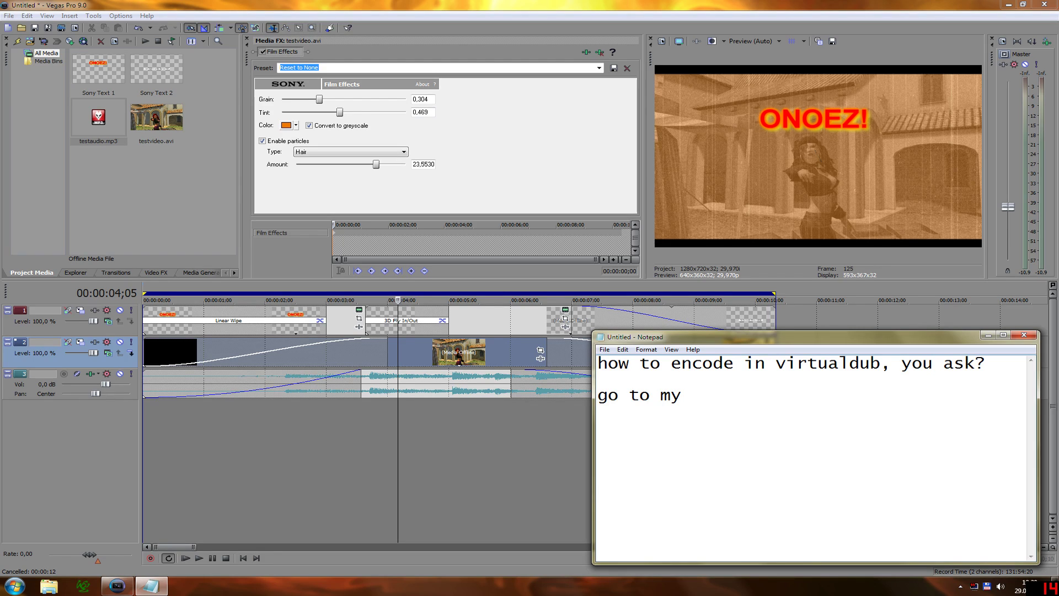
{"action": "type", "text": " videos and check the how"}
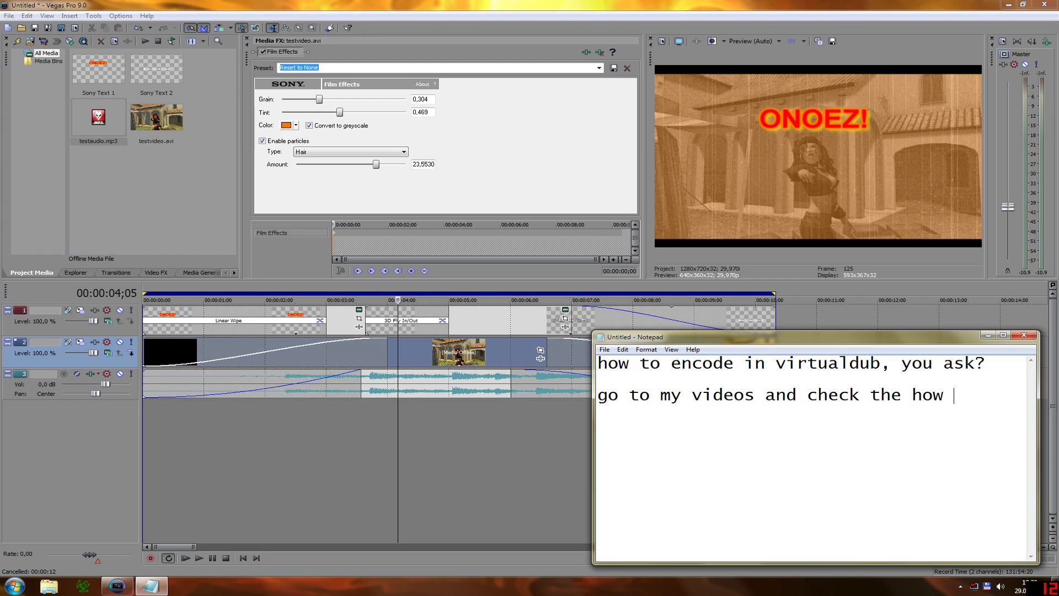
{"action": "type", "text": "-to. or go"}
{"action": "type", "text": "to m"}
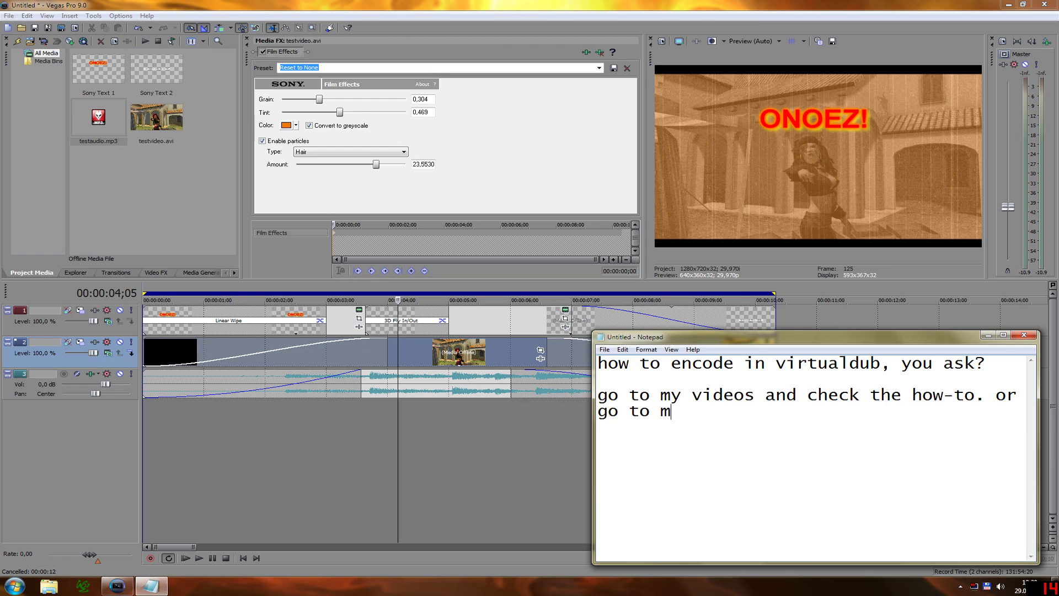
{"action": "type", "text": "y blog www.donsalva.com and search for you"}
{"action": "key", "text": "BackSpace"}
{"action": "type", "text": "tube"}
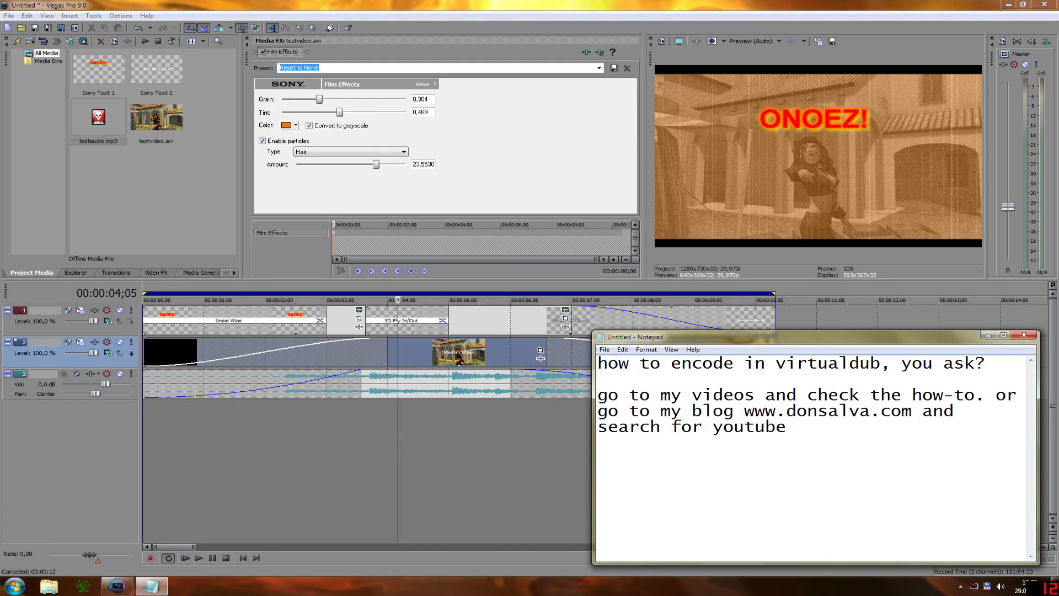
{"action": "type", "text": " virtualdub"}
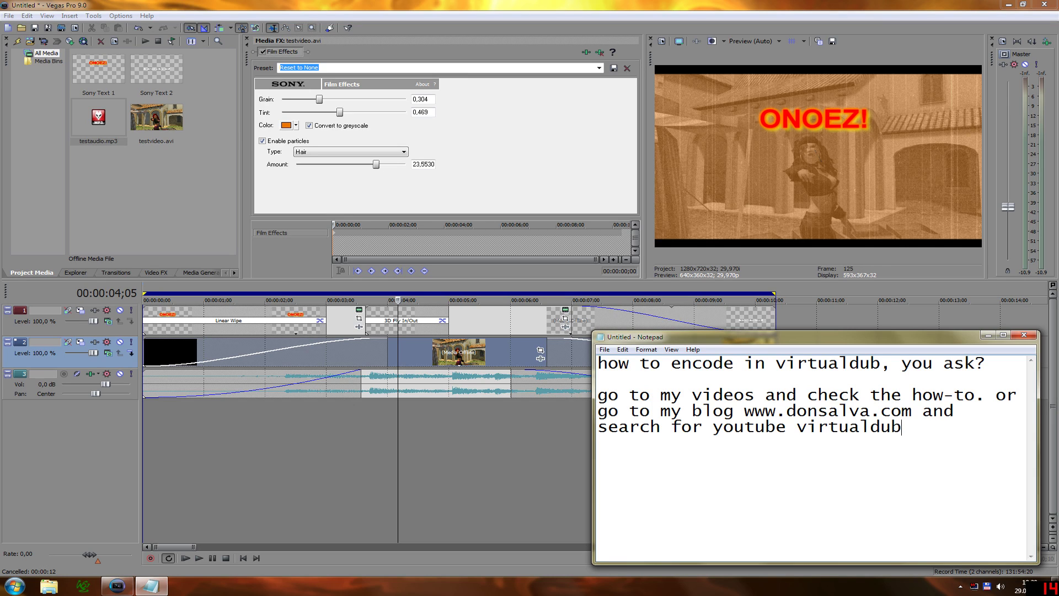
{"action": "type", "text": " there's a tutorial for that.  "}
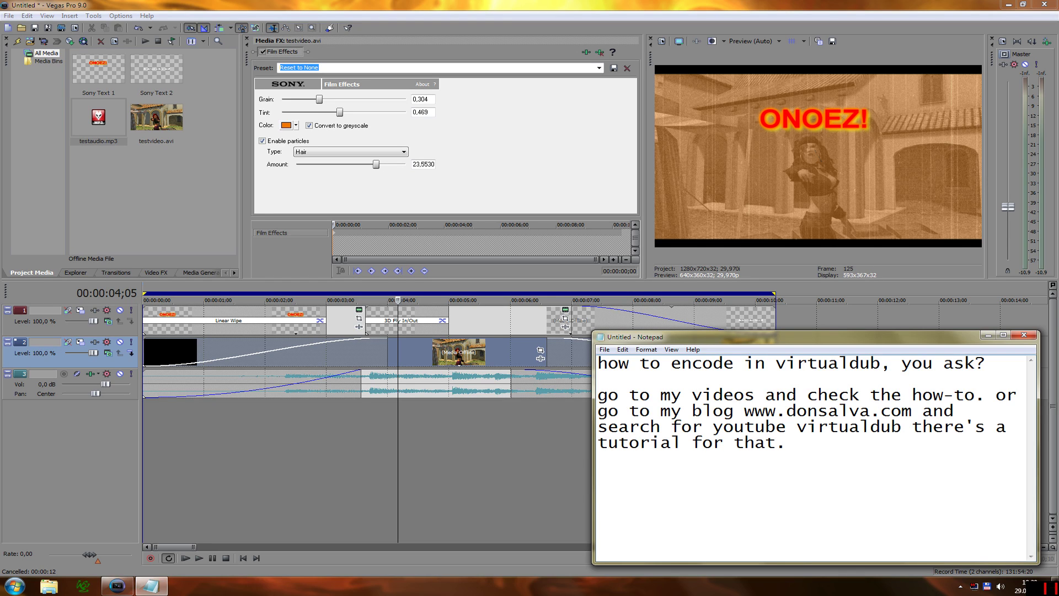
{"action": "type", "text": "Enjoy!"}
Switch back to Vegas Pro and play the project preview from the start of the timeline
{"action": "key", "text": "alt+Tab"}
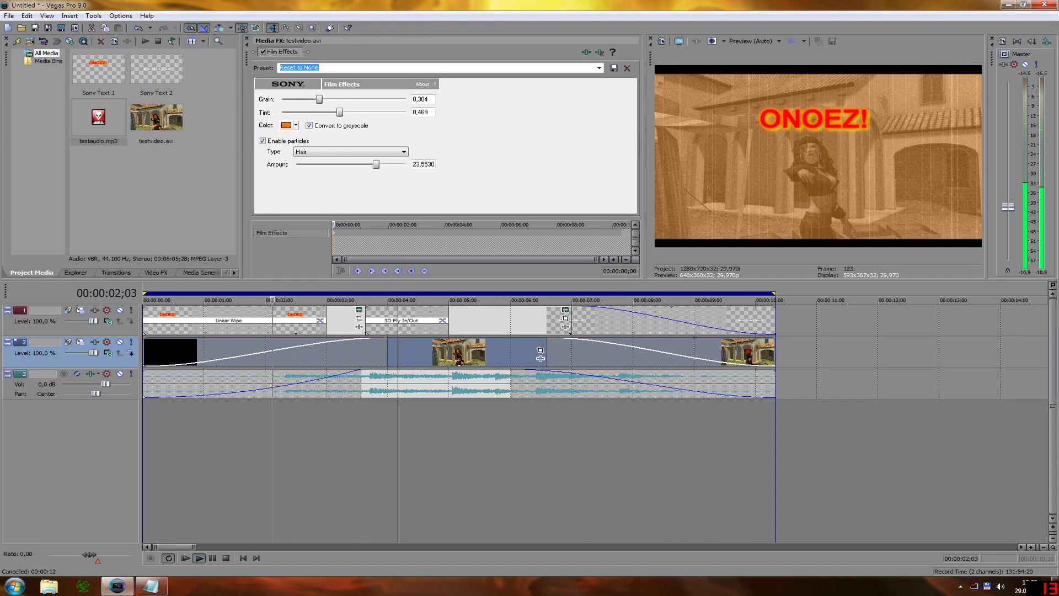
{"action": "left_click", "coordinate": [147, 317]}
{"action": "left_click", "coordinate": [199, 558]}
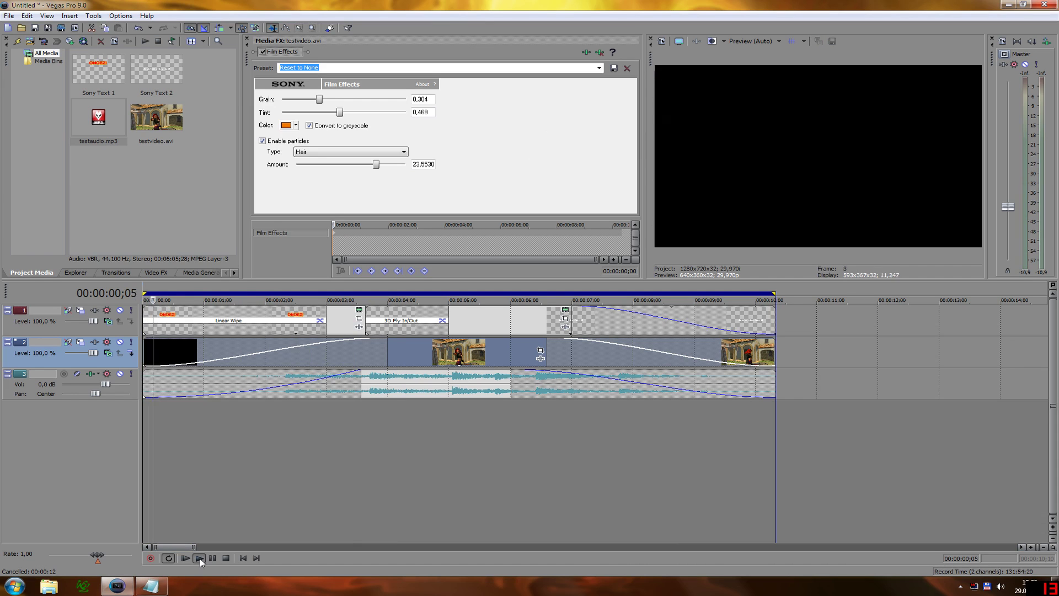